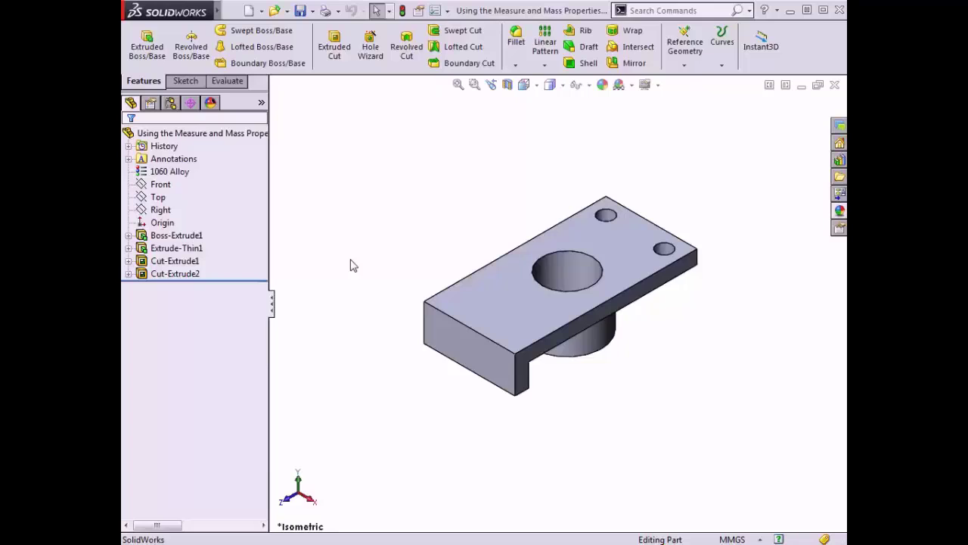
Start the Measure tool from the Evaluate tools and move its panel to the upper left
{"action": "left_click", "coordinate": [242, 85]}
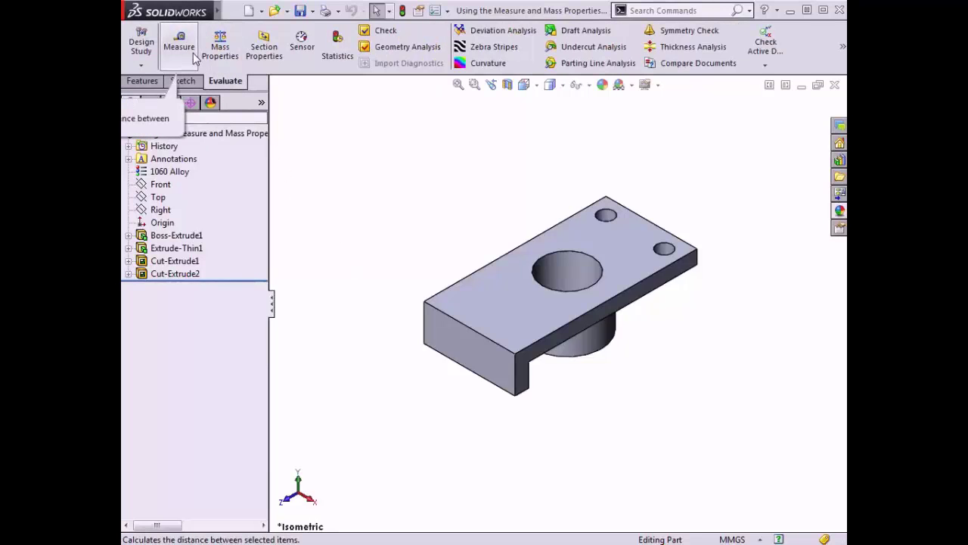
{"action": "left_click", "coordinate": [257, 10]}
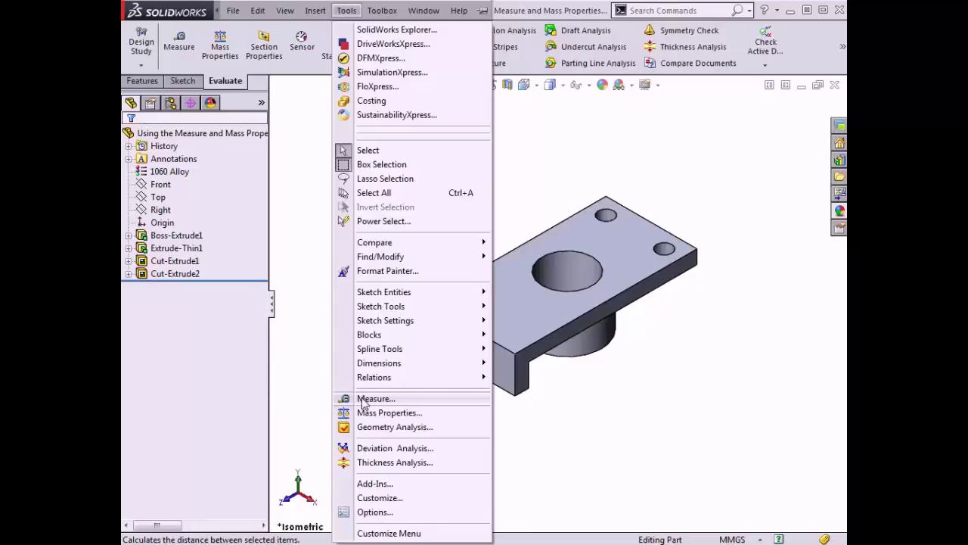
{"action": "left_click", "coordinate": [364, 402]}
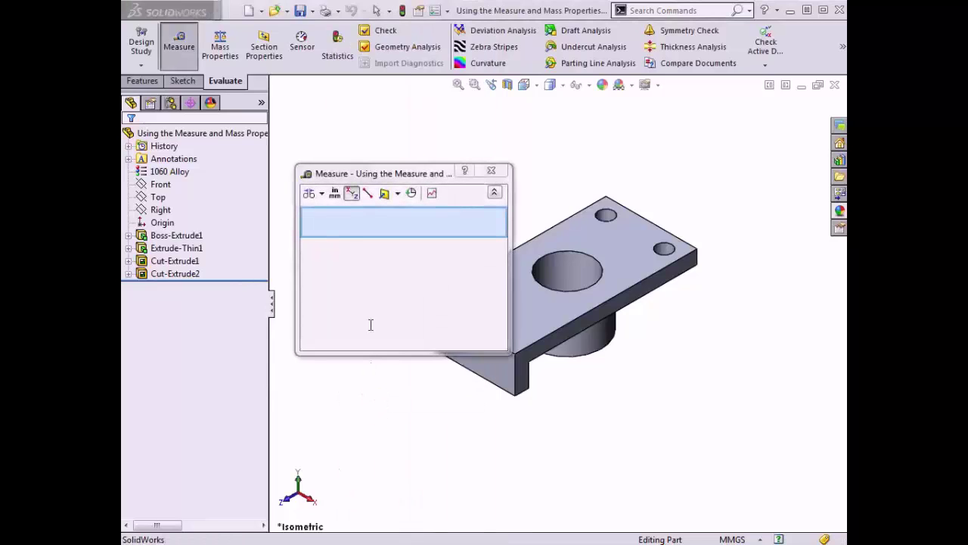
{"action": "left_click_drag", "start_coordinate": [388, 175], "coordinate": [308, 113]}
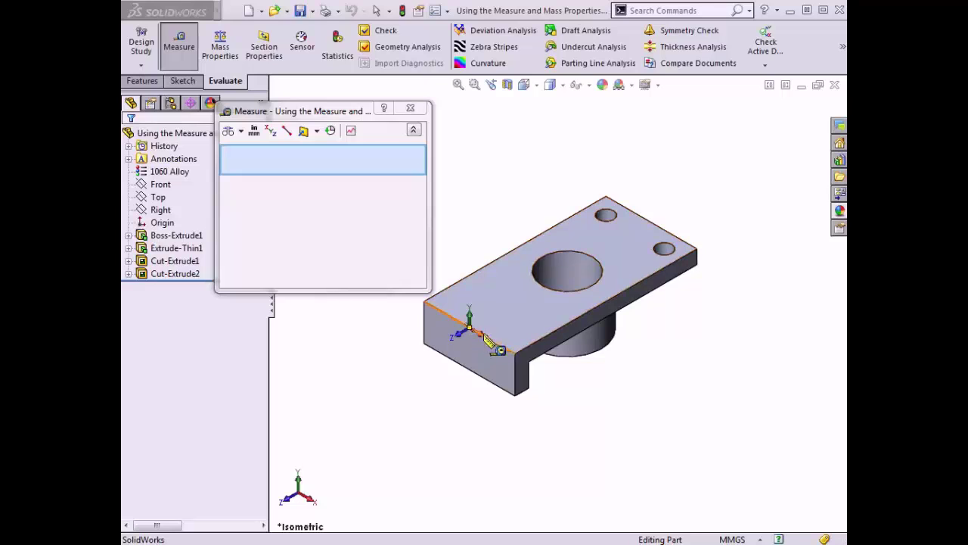
Measure the bracket's front and opposite end faces, reading 100 mm apart
{"action": "left_click", "coordinate": [527, 364]}
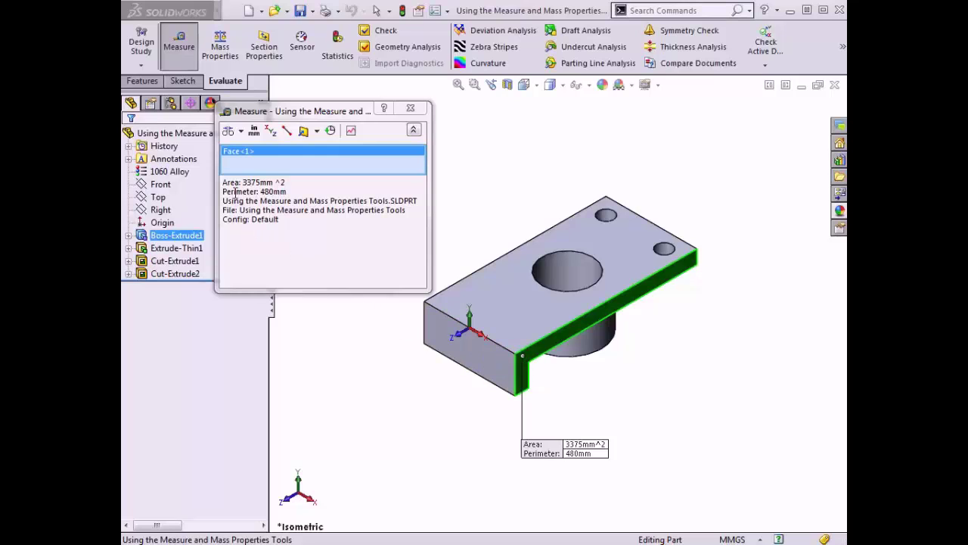
{"action": "middle_click_drag", "start_coordinate": [378, 349], "coordinate": [446, 341]}
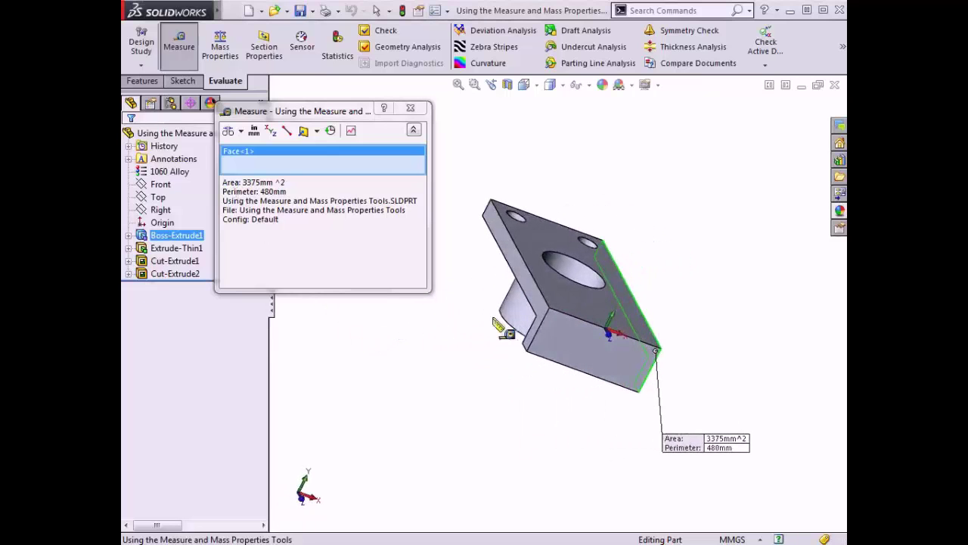
{"action": "left_click", "coordinate": [534, 301]}
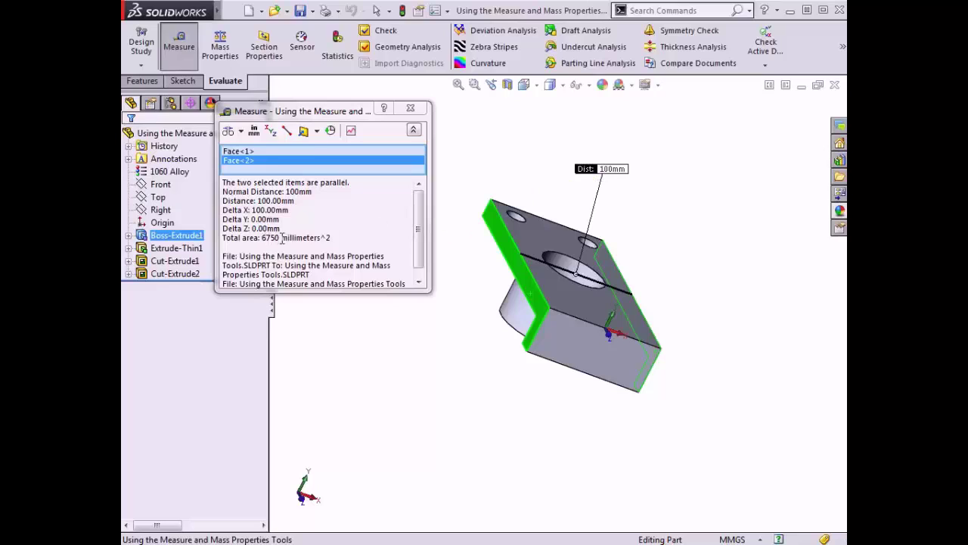
Toggle Point-to-Point on and off, then clear the measured faces
{"action": "left_click", "coordinate": [287, 131]}
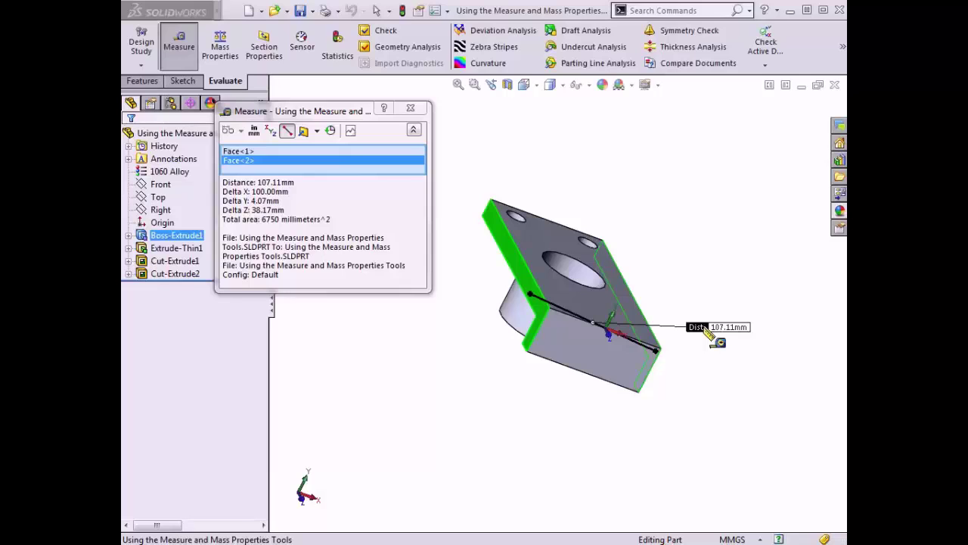
{"action": "left_click", "coordinate": [286, 133]}
{"action": "right_click", "coordinate": [280, 158]}
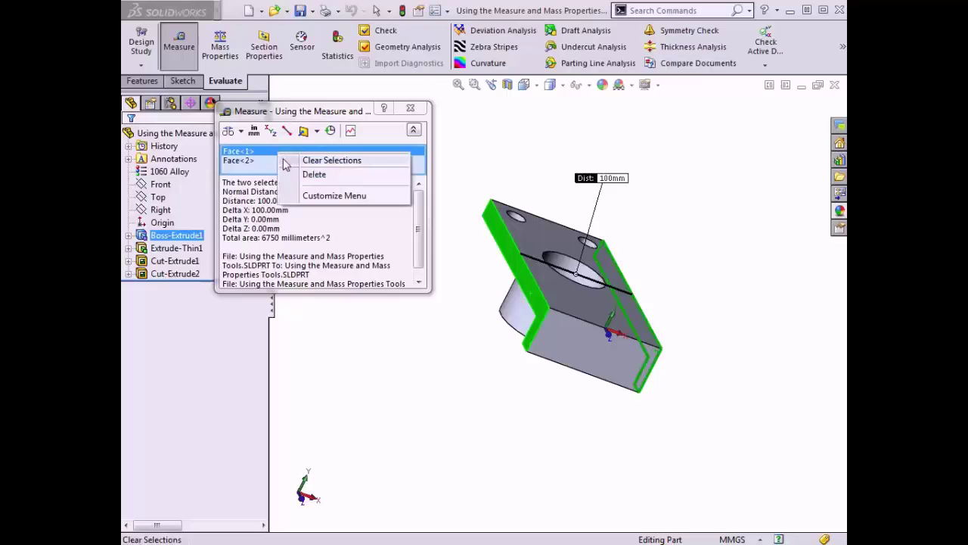
{"action": "left_click", "coordinate": [286, 162]}
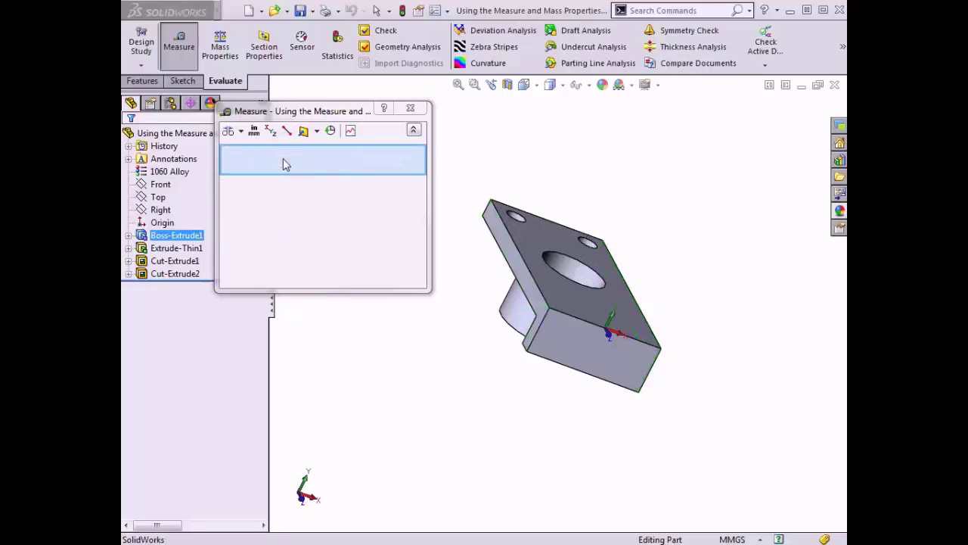
Measure the short 15 mm vertical edge against the far top edge, 189.27 mm apart
{"action": "middle_click_drag", "start_coordinate": [536, 385], "coordinate": [467, 373]}
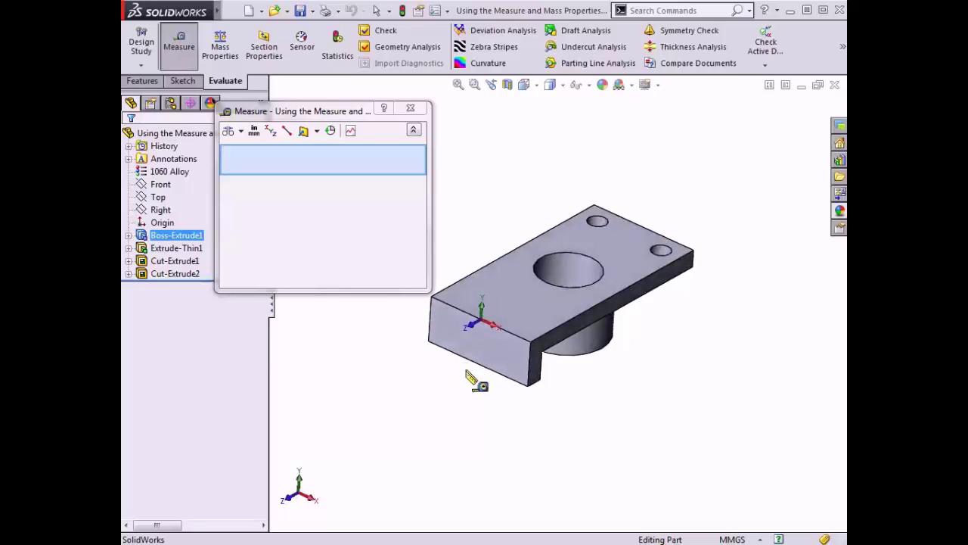
{"action": "left_click", "coordinate": [532, 386]}
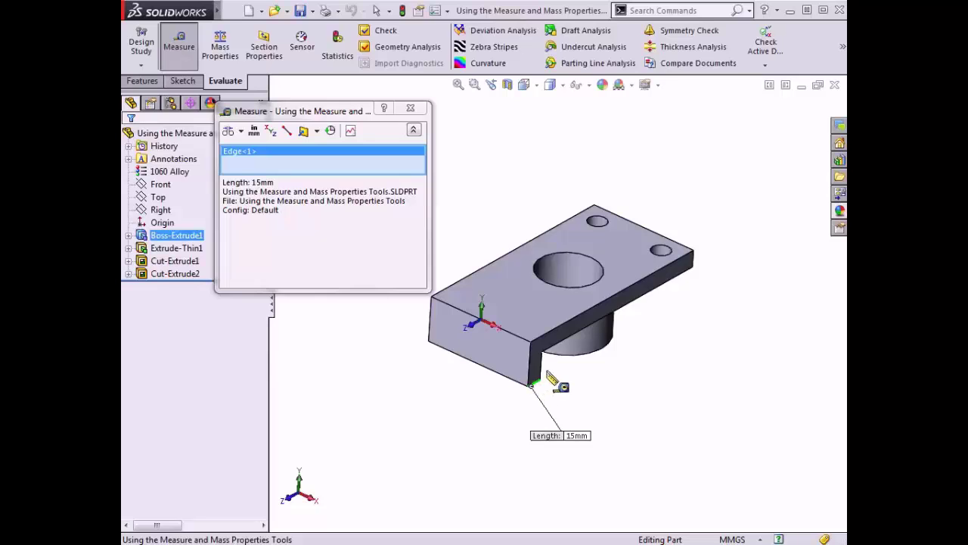
{"action": "left_click", "coordinate": [657, 234]}
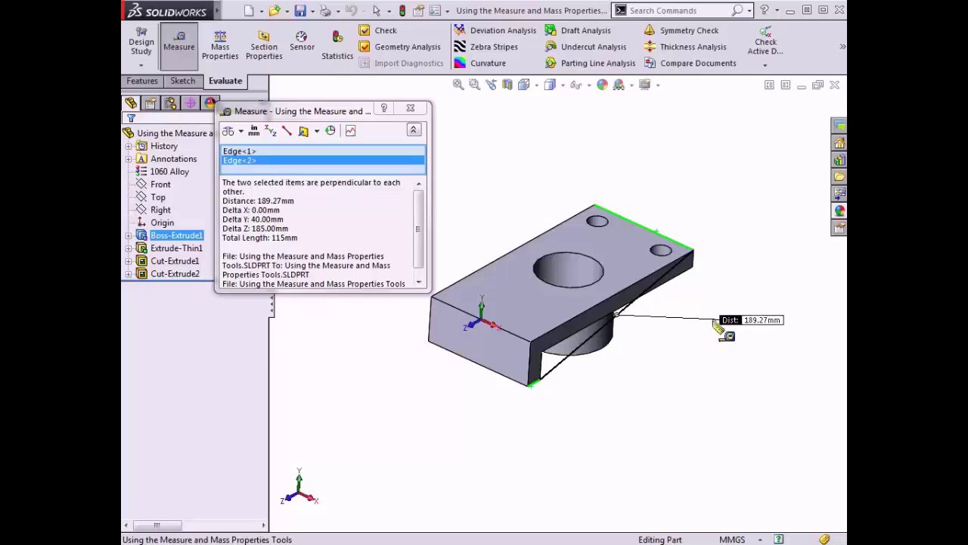
Toggle the XYZ measurements on and off, then clear the measured edges
{"action": "left_click", "coordinate": [268, 135]}
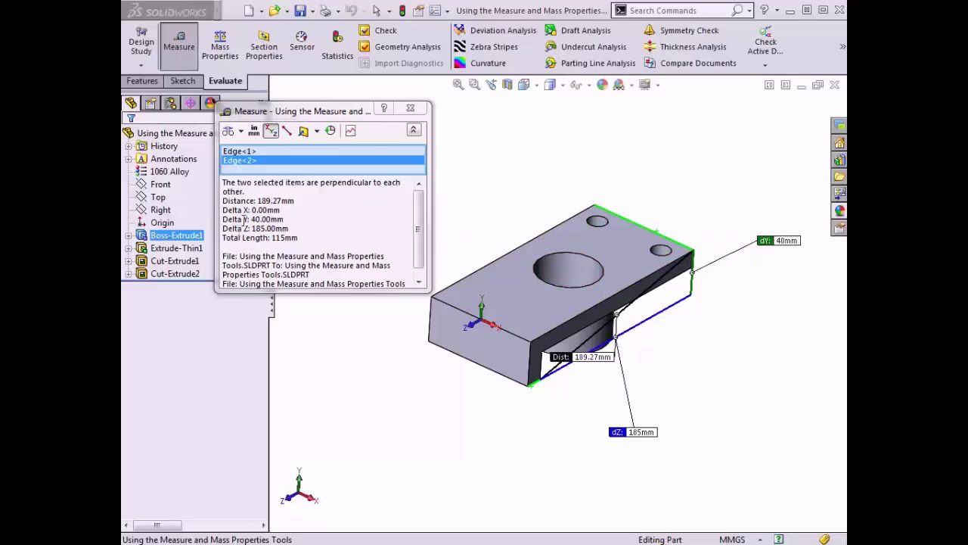
{"action": "left_click", "coordinate": [272, 134]}
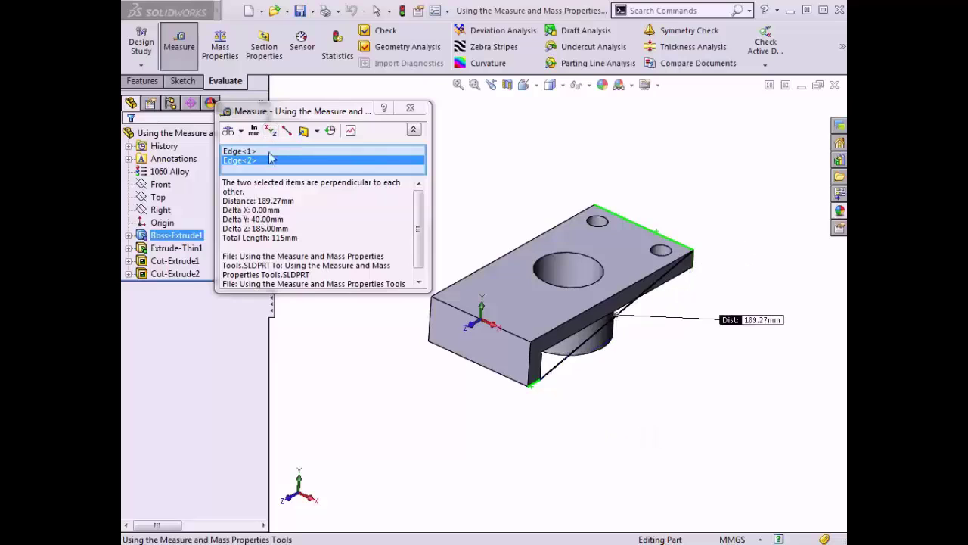
{"action": "right_click", "coordinate": [270, 158]}
{"action": "left_click", "coordinate": [279, 165]}
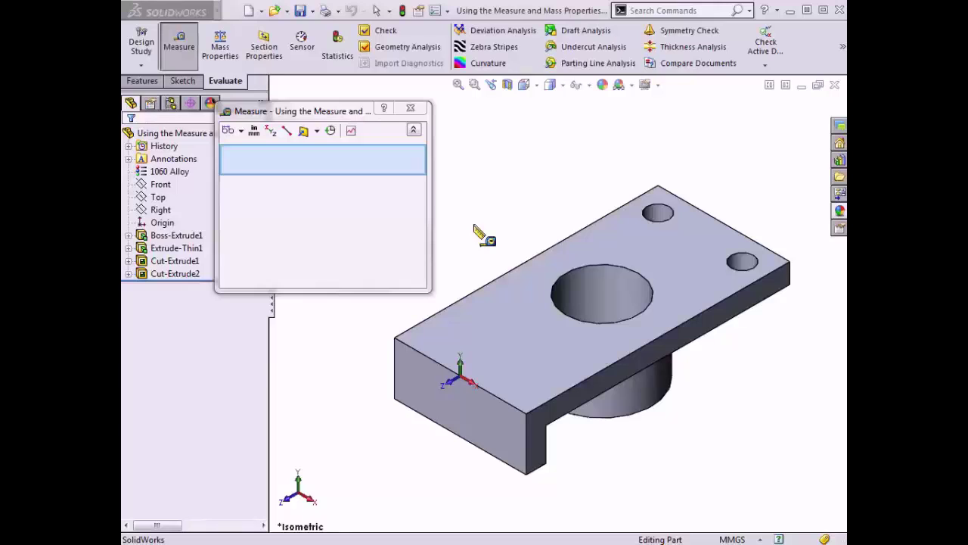
Measure the large and small hole edges: 81.08 mm centre-to-centre, dX 32 mm, dZ 74.50 mm
{"action": "left_click", "coordinate": [552, 293]}
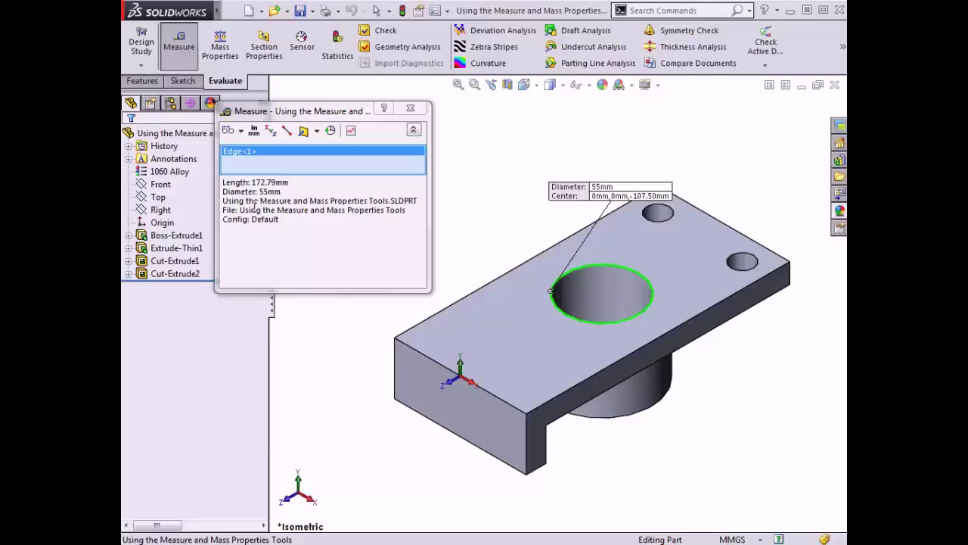
{"action": "left_click", "coordinate": [655, 226]}
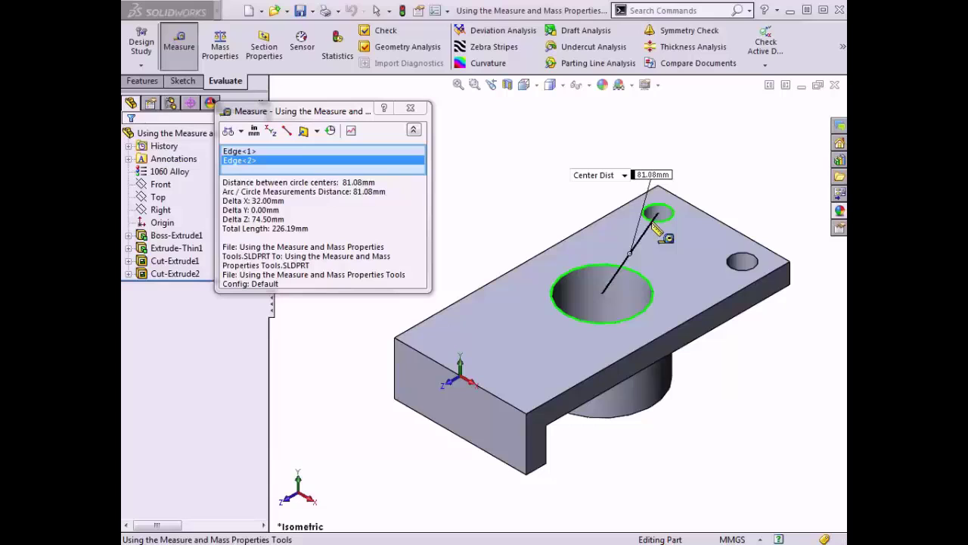
{"action": "left_click", "coordinate": [273, 136]}
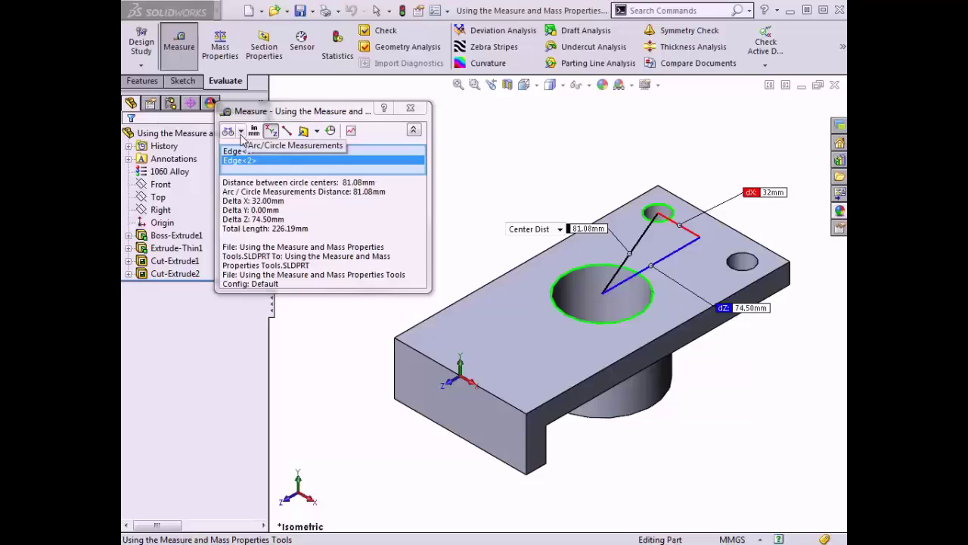
Try Min and Max hole distances, then measure large-hole centre to small-hole nearest point: 72.58 mm
{"action": "left_click", "coordinate": [240, 133]}
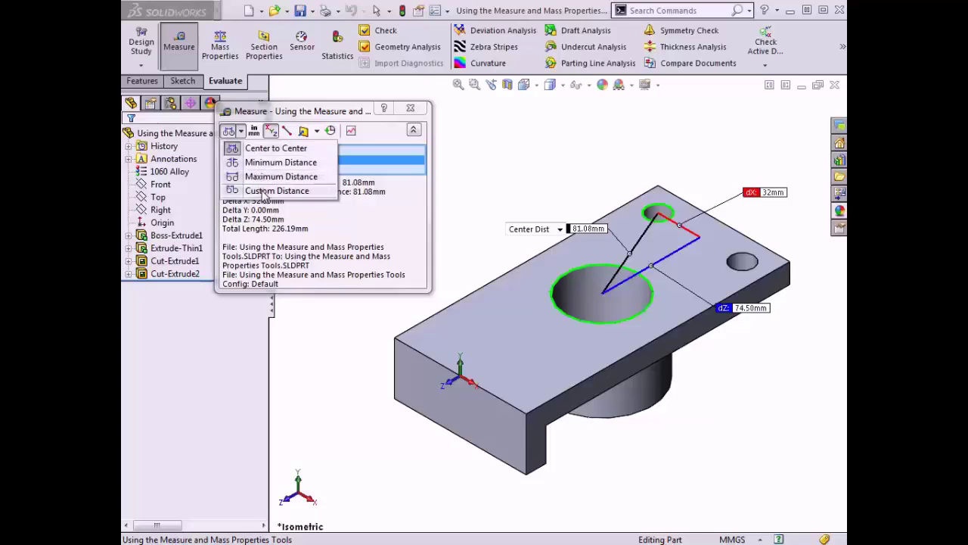
{"action": "mouse_move", "coordinate": [263, 194]}
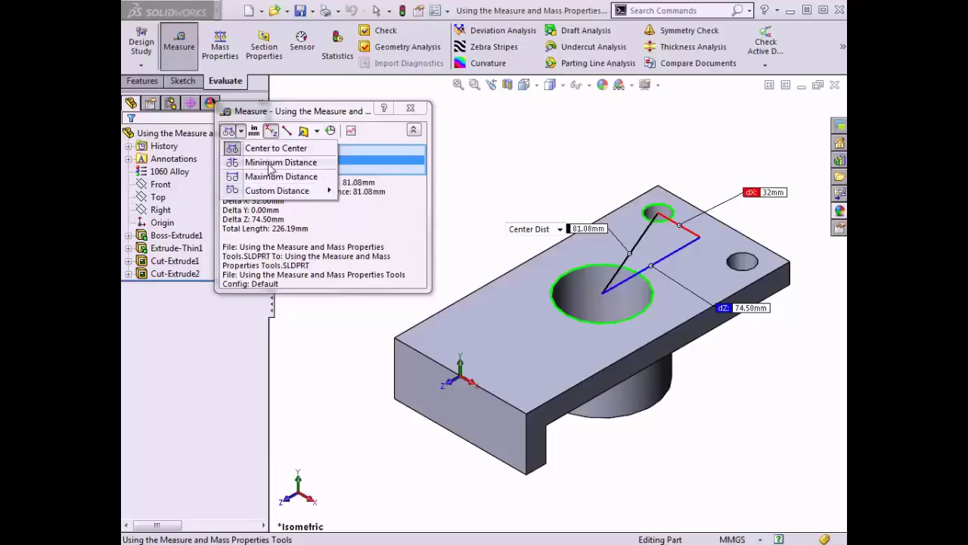
{"action": "left_click", "coordinate": [270, 163]}
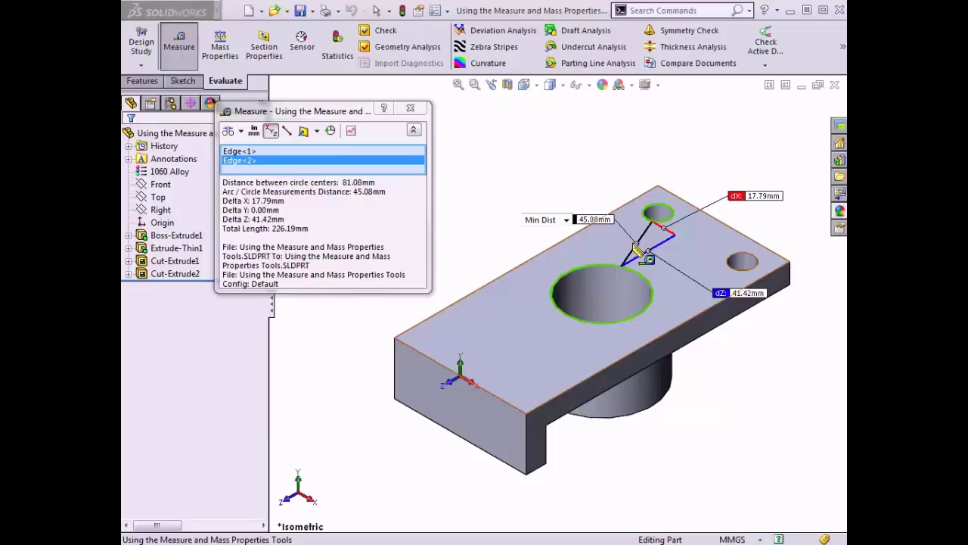
{"action": "left_click", "coordinate": [240, 131]}
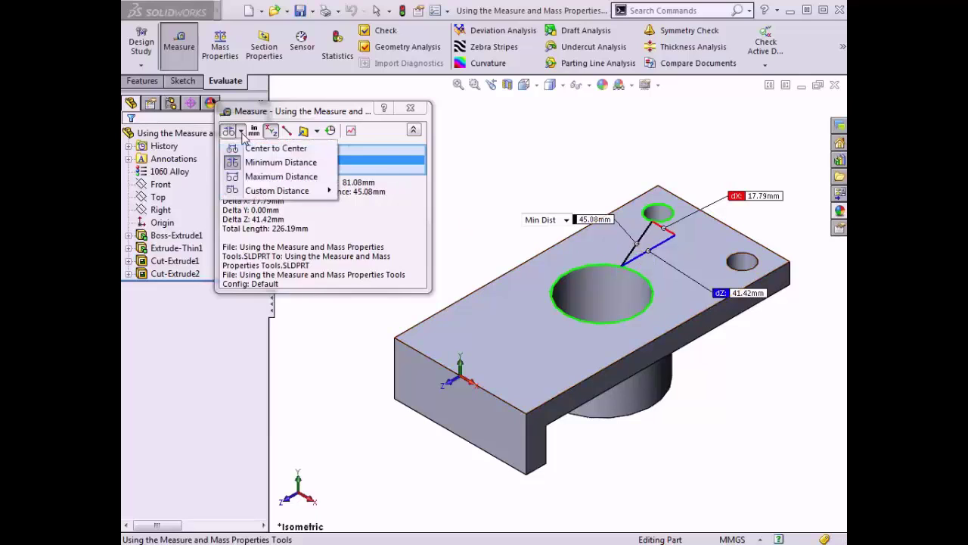
{"action": "left_click", "coordinate": [246, 179]}
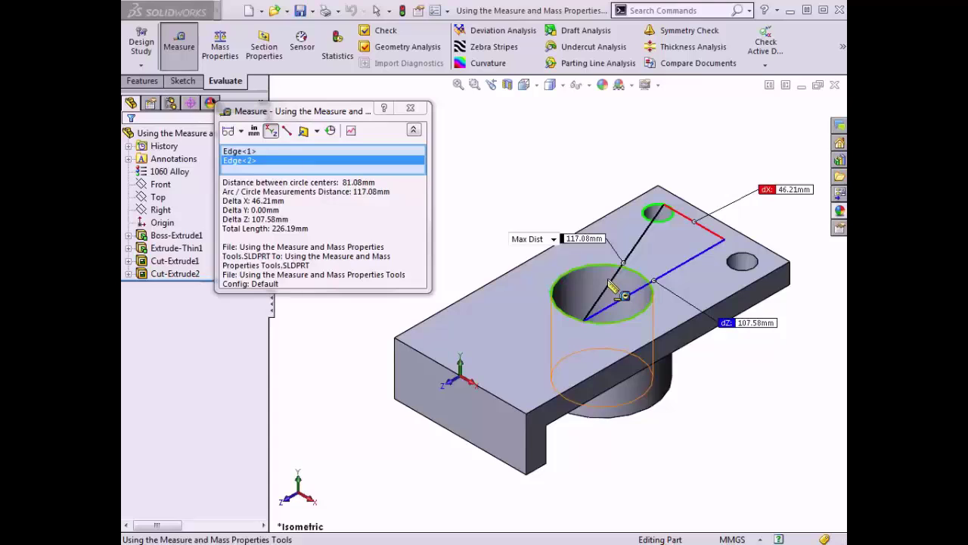
{"action": "left_click", "coordinate": [240, 131]}
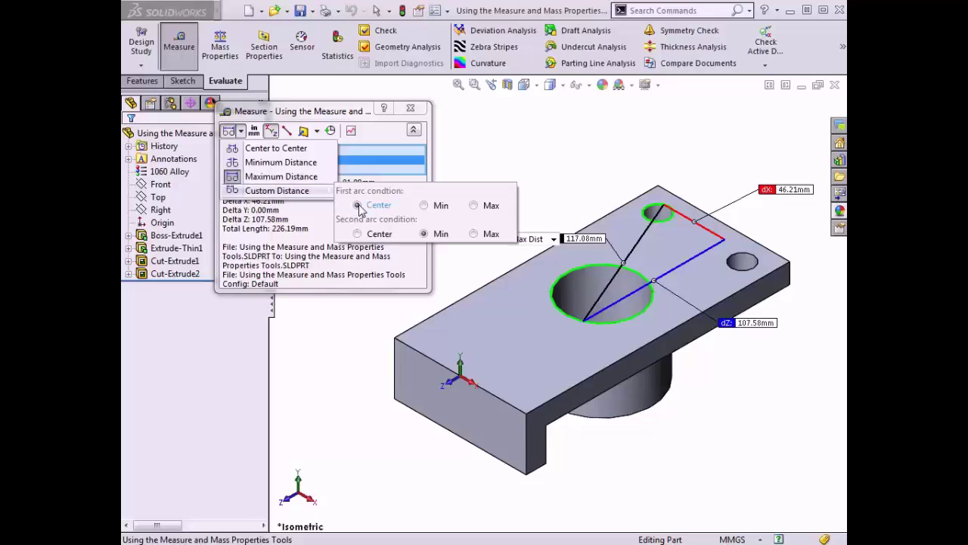
{"action": "left_click", "coordinate": [425, 234]}
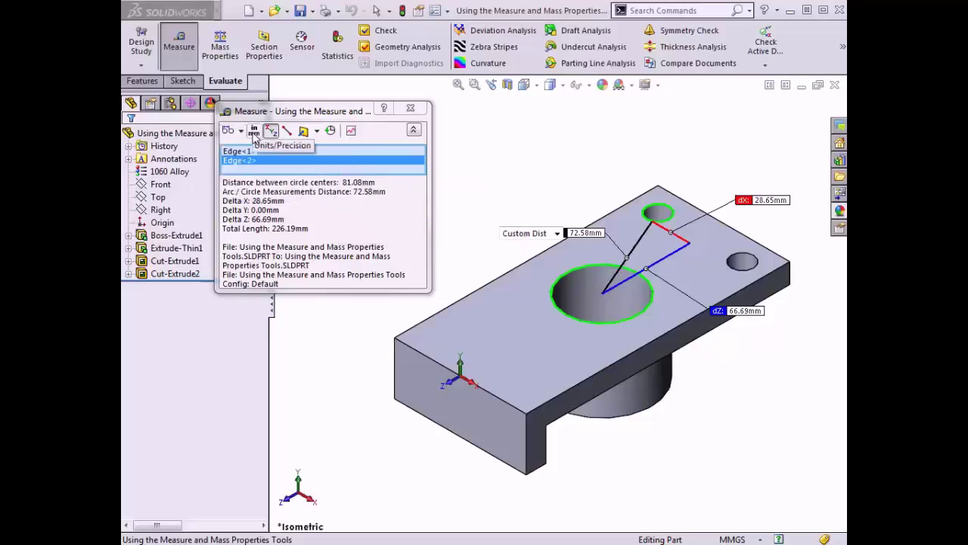
Switch the measurement to custom inch units: 2.86 in distance, dX 1.13 in, dZ 2.63 in
{"action": "left_click", "coordinate": [254, 132]}
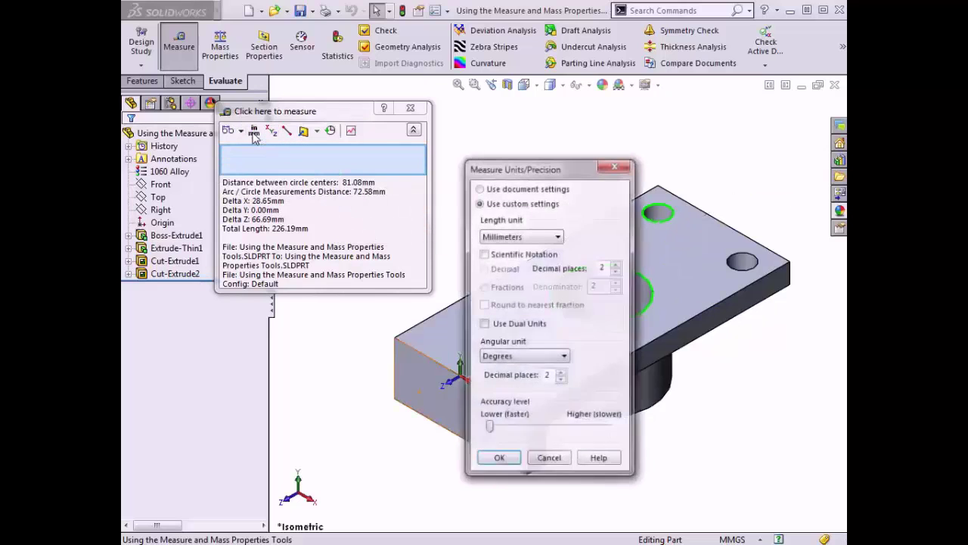
{"action": "left_click", "coordinate": [537, 239]}
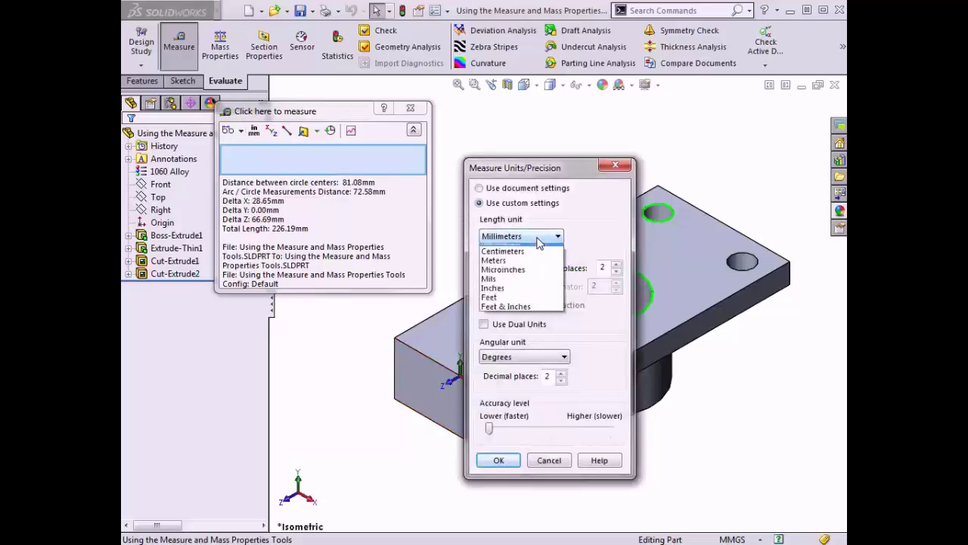
{"action": "left_click", "coordinate": [538, 239]}
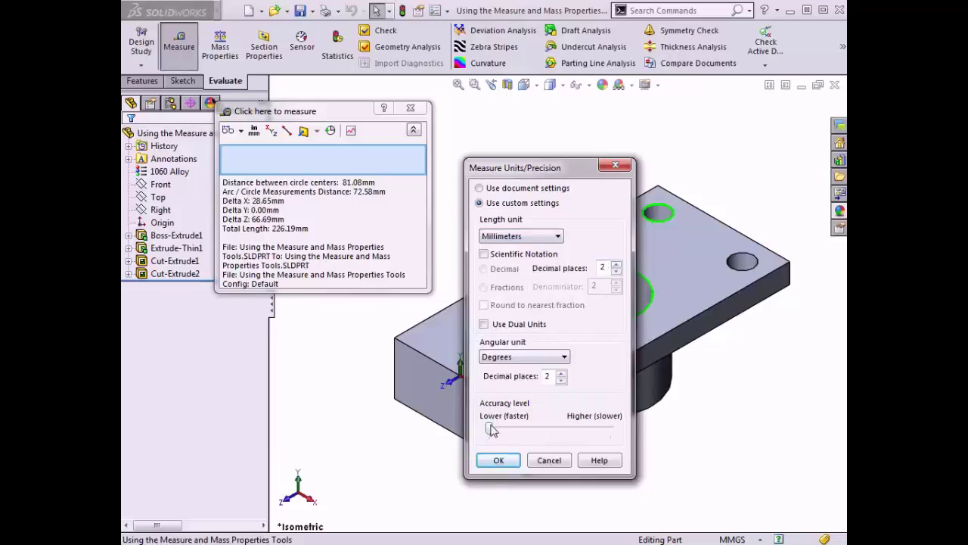
{"action": "left_click", "coordinate": [556, 236]}
{"action": "left_click", "coordinate": [533, 322]}
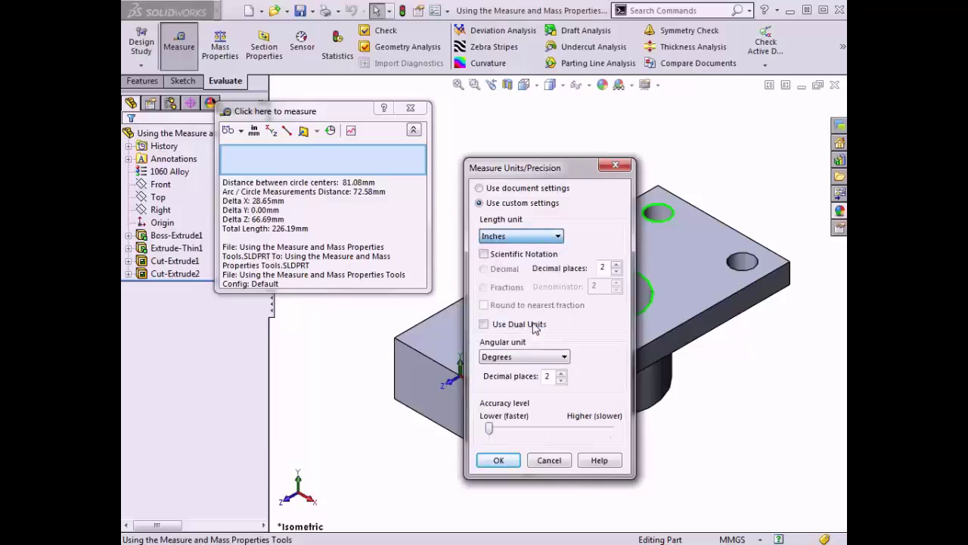
{"action": "left_click", "coordinate": [498, 459]}
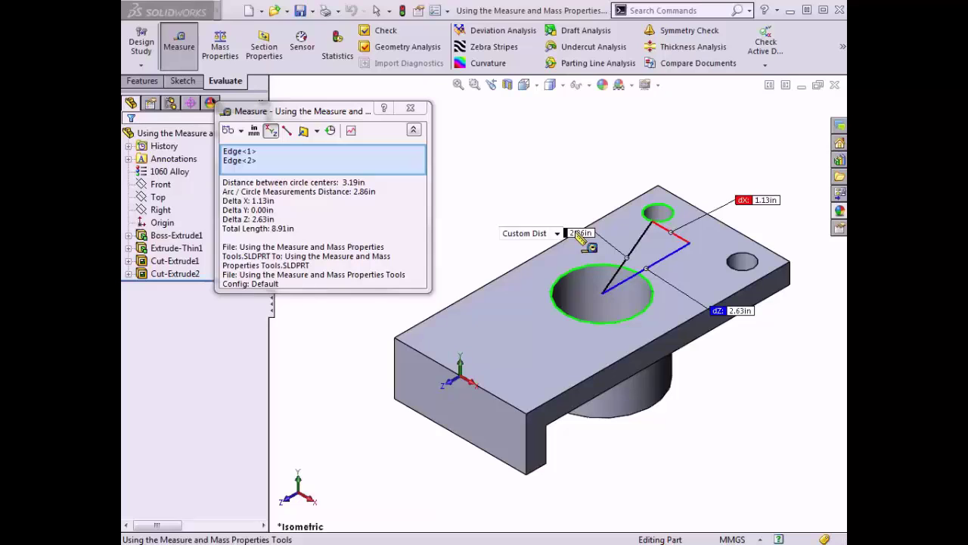
Close Measure and compute mass properties: 1017.18 g mass, 376734.57 mm³ volume
{"action": "left_click", "coordinate": [412, 109]}
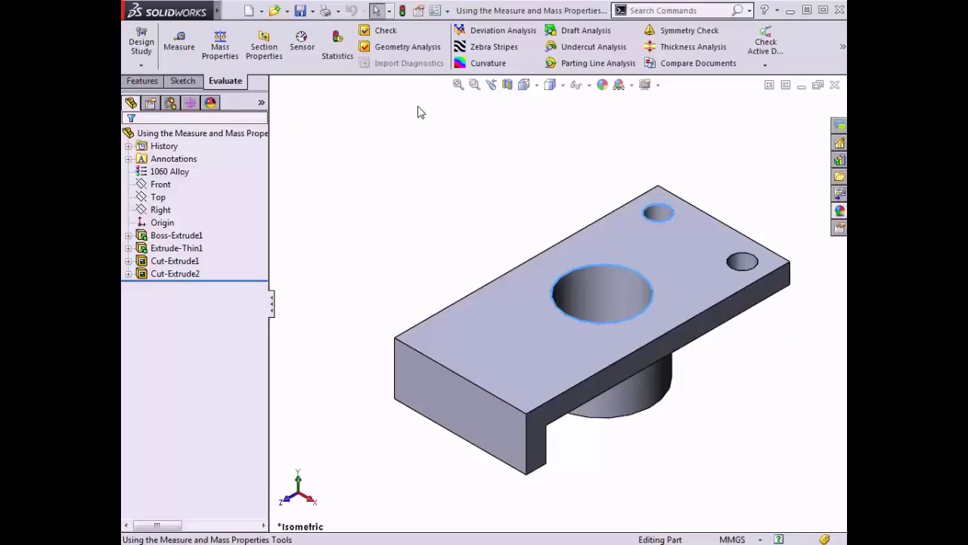
{"action": "left_click", "coordinate": [181, 174]}
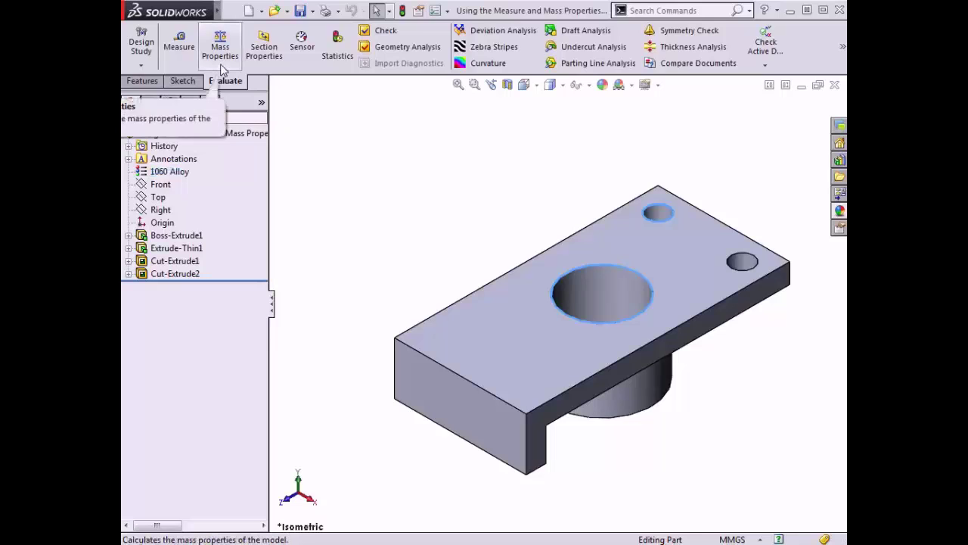
{"action": "left_click", "coordinate": [346, 11]}
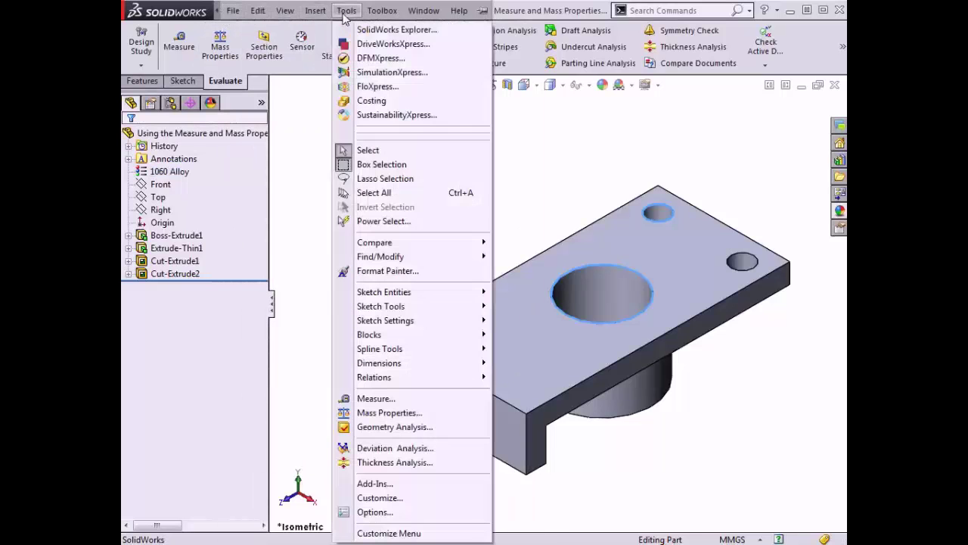
{"action": "left_click", "coordinate": [389, 412]}
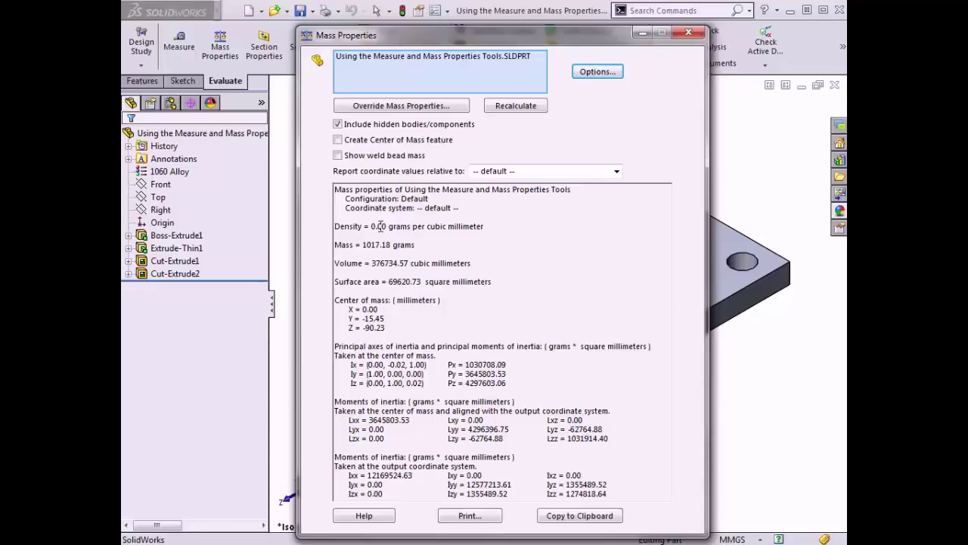
Raise the mass properties report to 4 decimal places and check the reference coordinate system list
{"action": "left_click", "coordinate": [595, 72]}
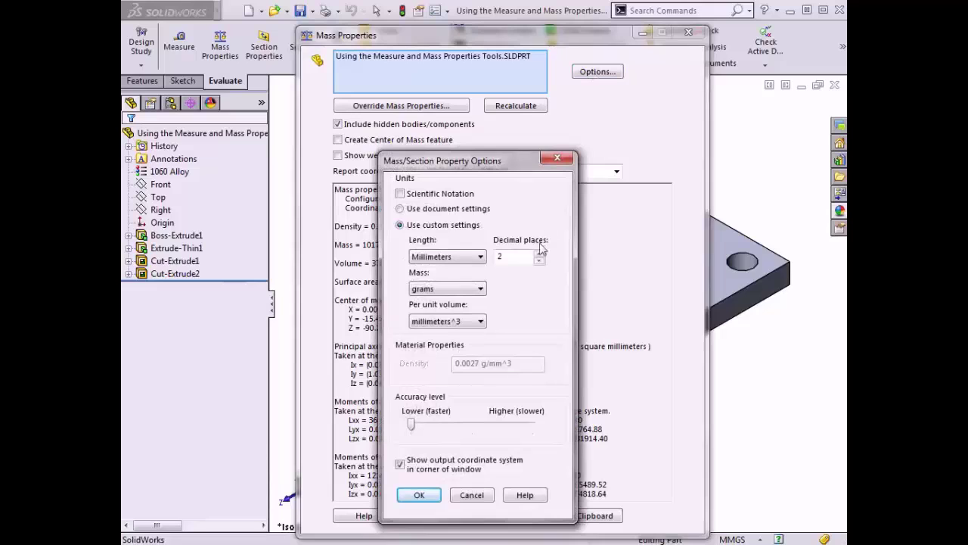
{"action": "left_click", "coordinate": [539, 253]}
{"action": "left_click", "coordinate": [419, 495]}
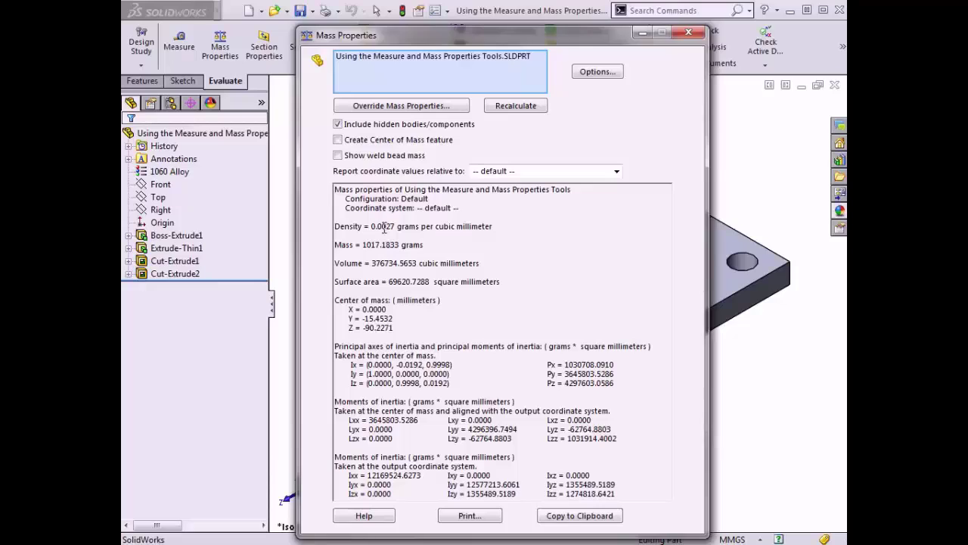
{"action": "left_click", "coordinate": [617, 172]}
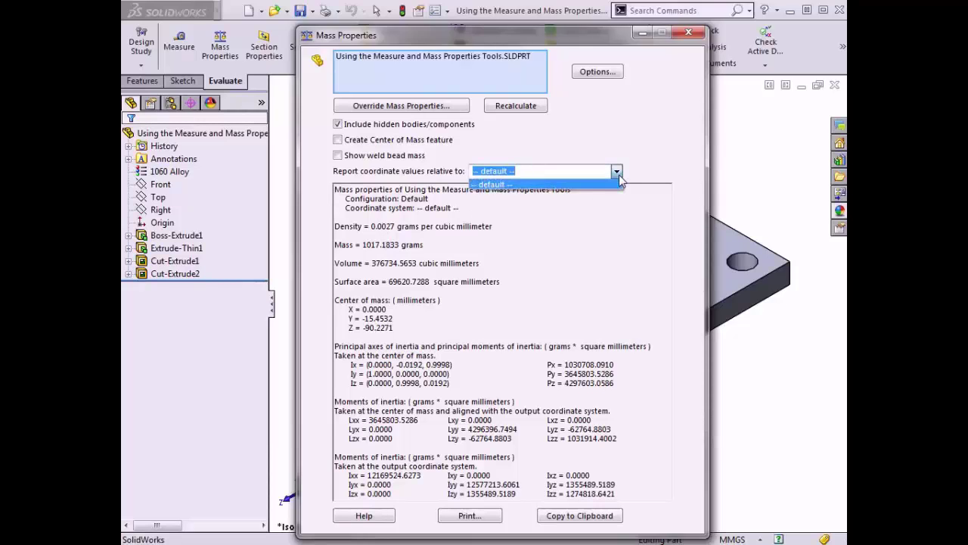
{"action": "left_click", "coordinate": [618, 175]}
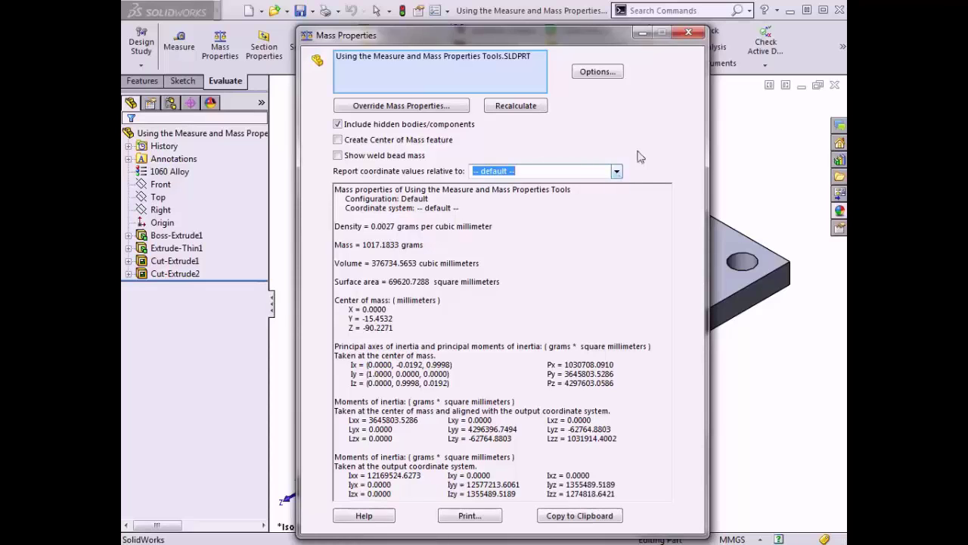
Create Coordinate System1 at the top front-left corner, X along the top front edge, Y up the vertical edge
{"action": "left_click", "coordinate": [690, 33]}
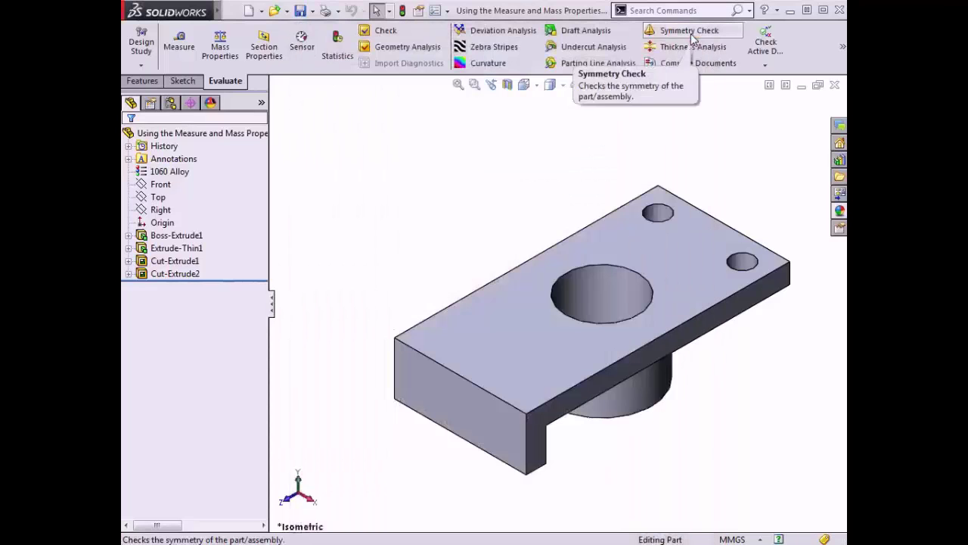
{"action": "left_click", "coordinate": [145, 81]}
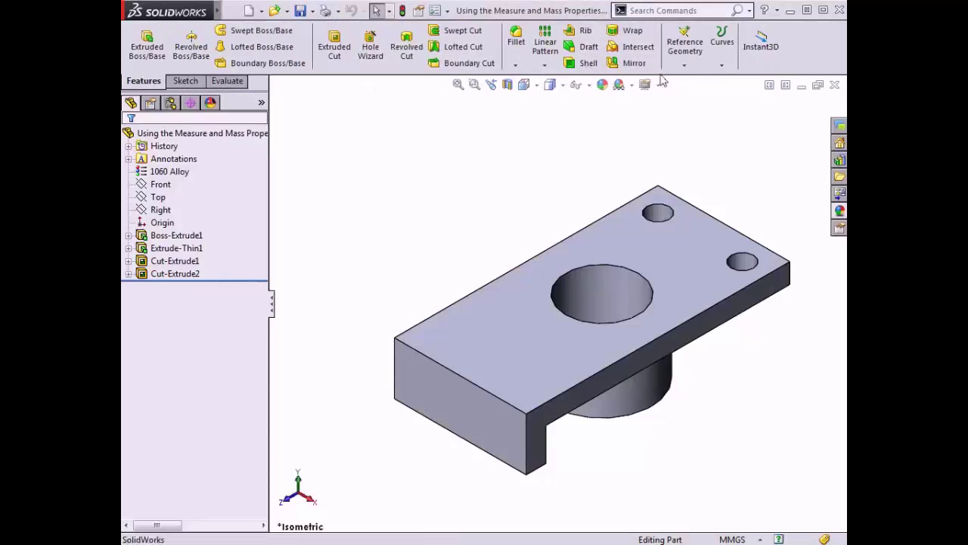
{"action": "left_click", "coordinate": [682, 66]}
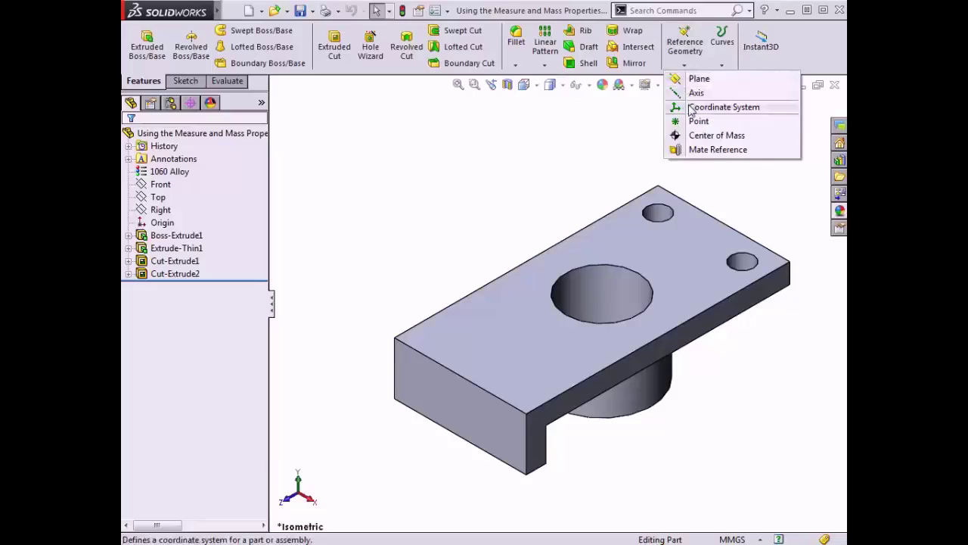
{"action": "left_click", "coordinate": [689, 108]}
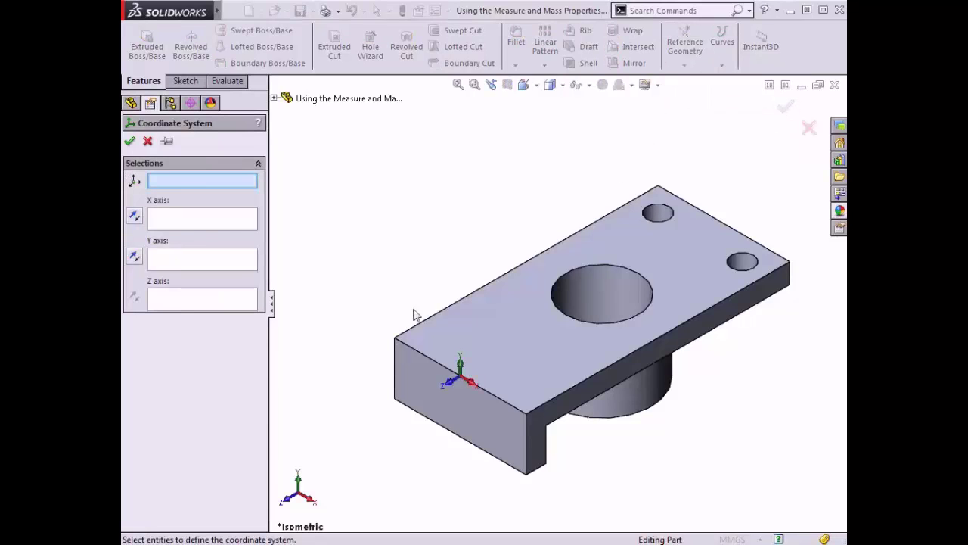
{"action": "left_click", "coordinate": [394, 338]}
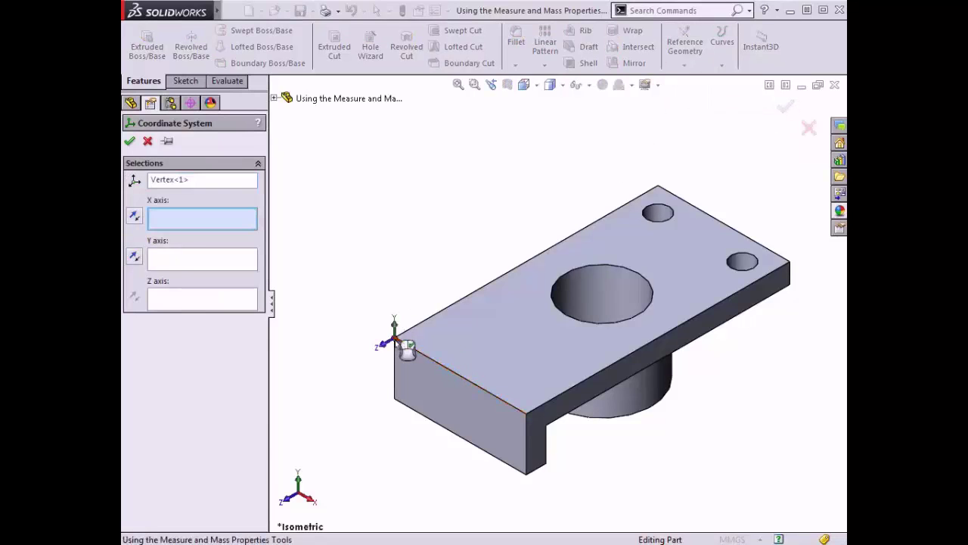
{"action": "left_click", "coordinate": [421, 356]}
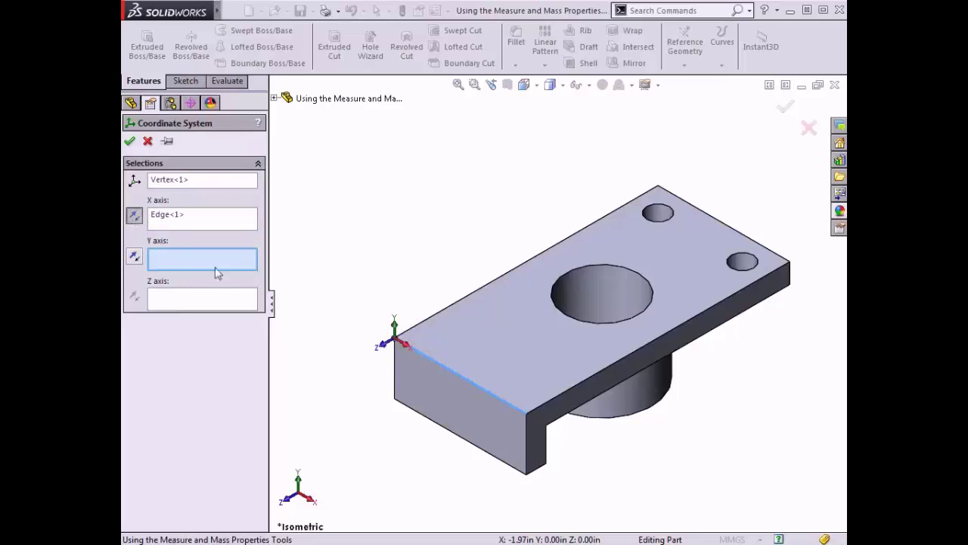
{"action": "left_click", "coordinate": [393, 361]}
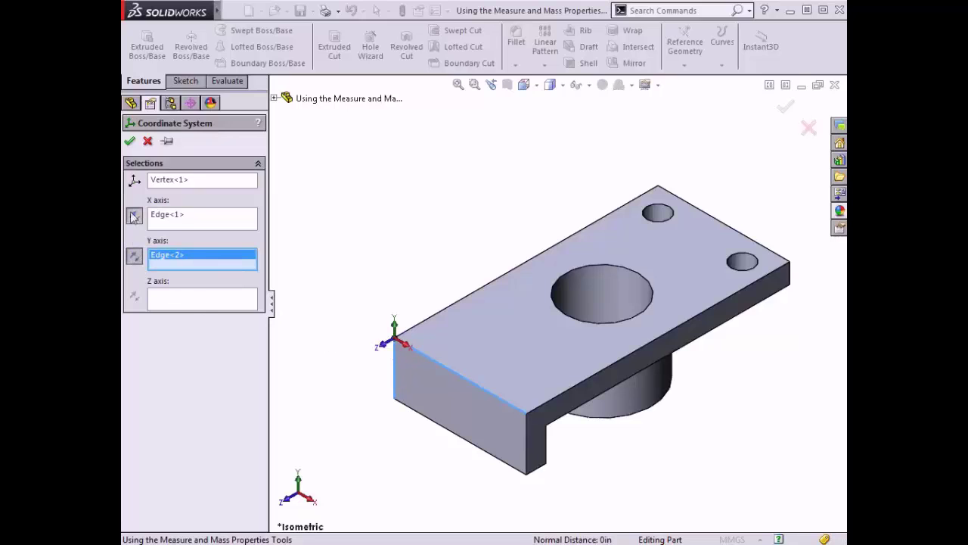
{"action": "left_click", "coordinate": [129, 141]}
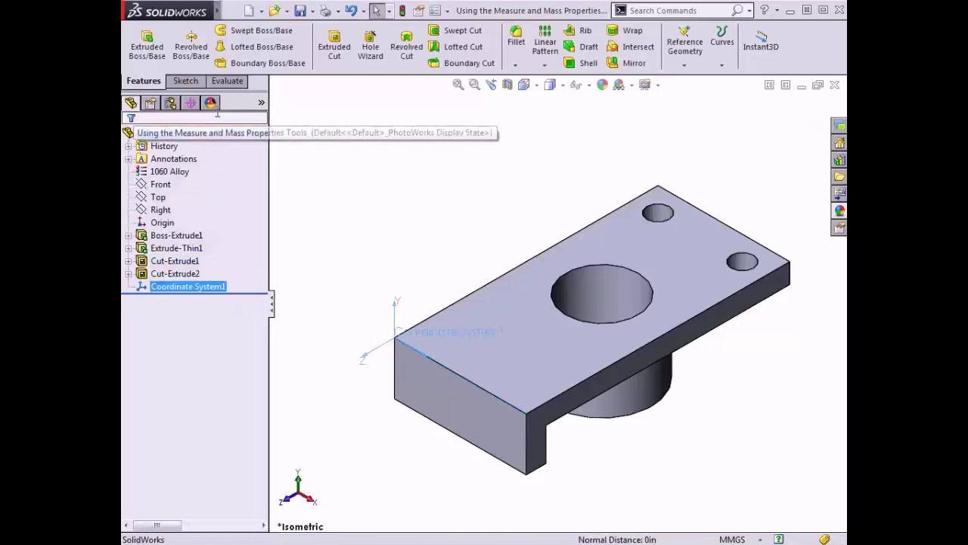
Report the bracket's mass properties relative to Coordinate System1, showing centre of mass X = 50.0000
{"action": "left_click", "coordinate": [235, 81]}
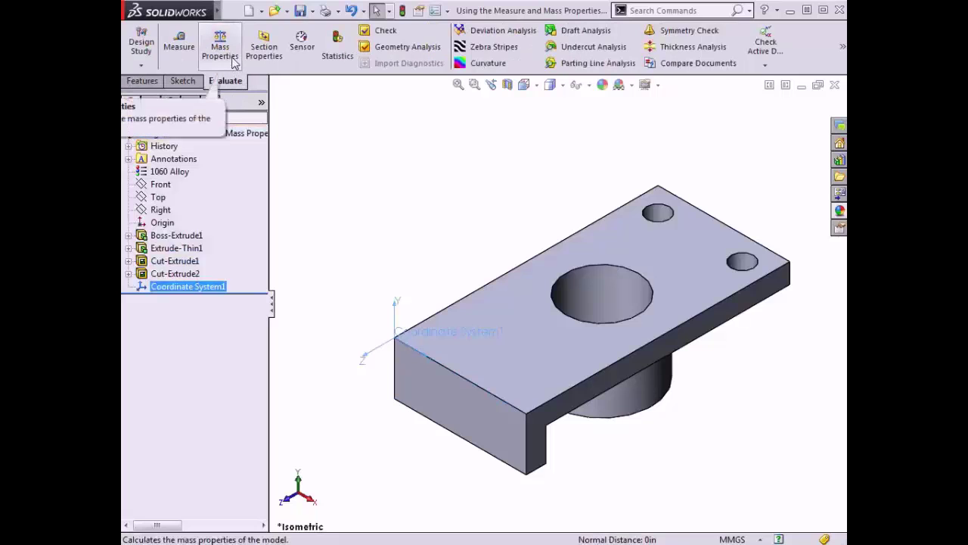
{"action": "left_click", "coordinate": [229, 59]}
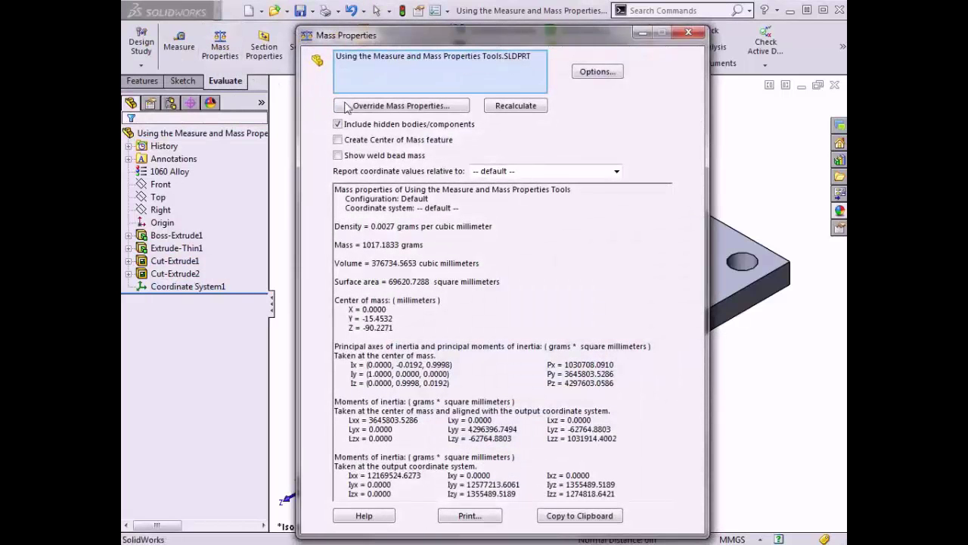
{"action": "left_click", "coordinate": [616, 172]}
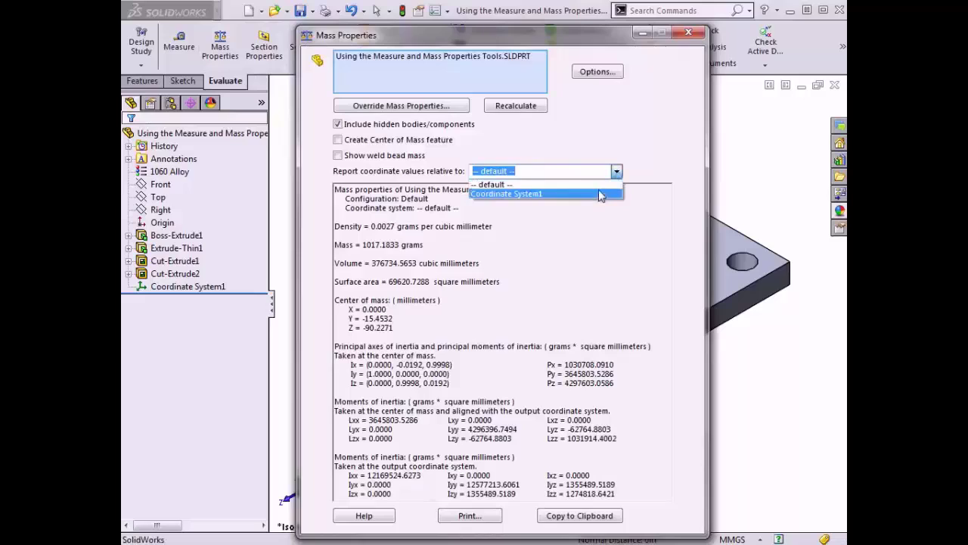
{"action": "left_click", "coordinate": [598, 194]}
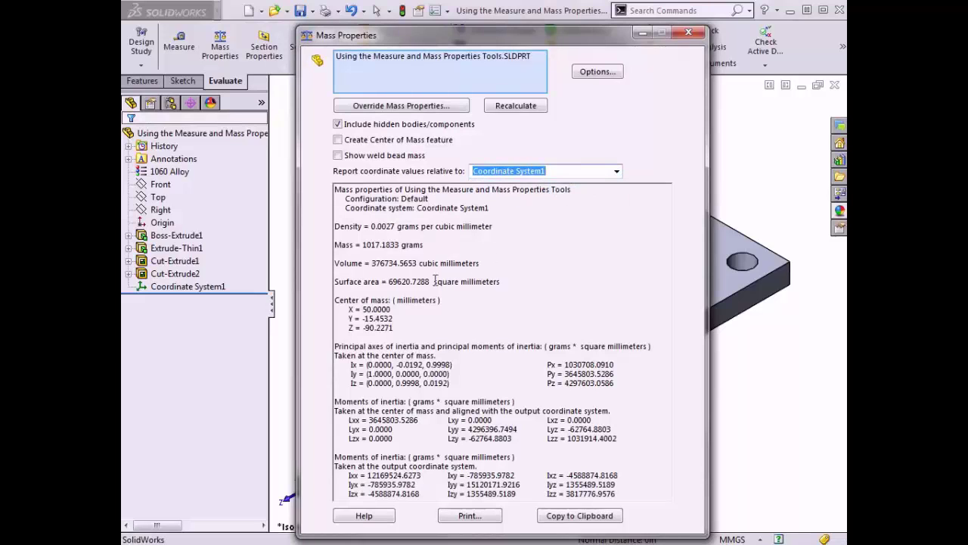
{"action": "left_click", "coordinate": [389, 299]}
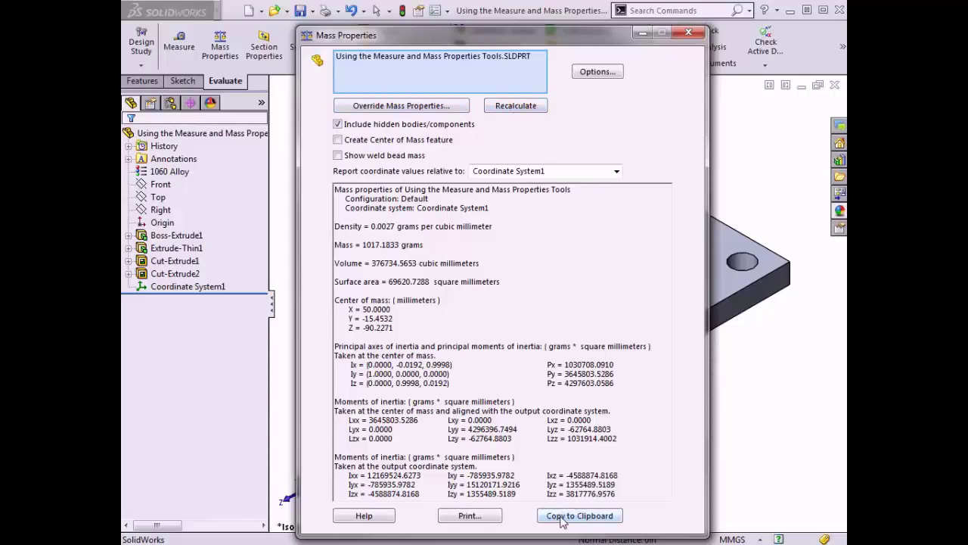
{"action": "left_click", "coordinate": [689, 31]}
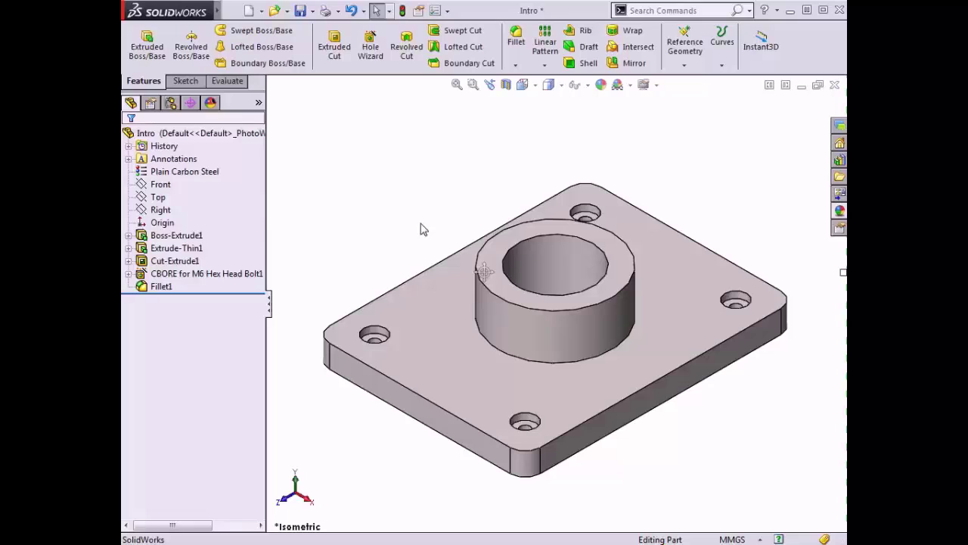
Measure the Intro part's front bottom edge (4.72 in) and the 7.09 in spacing between parallel edges
{"action": "left_click", "coordinate": [239, 84]}
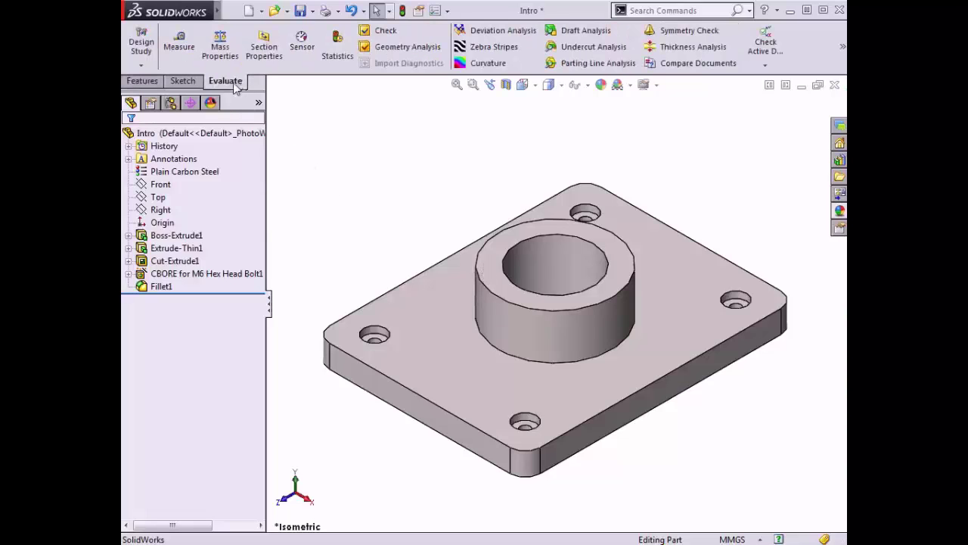
{"action": "left_click", "coordinate": [179, 45]}
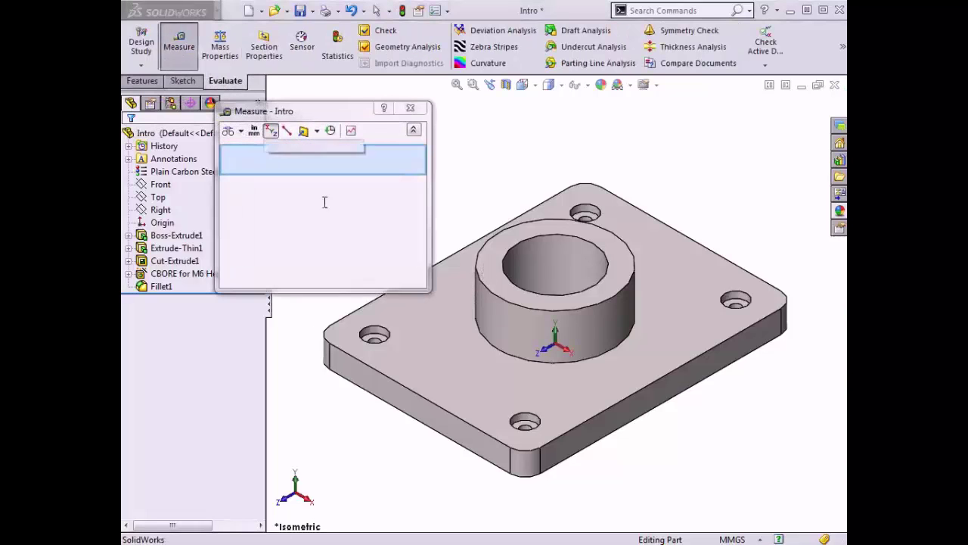
{"action": "left_click", "coordinate": [456, 417]}
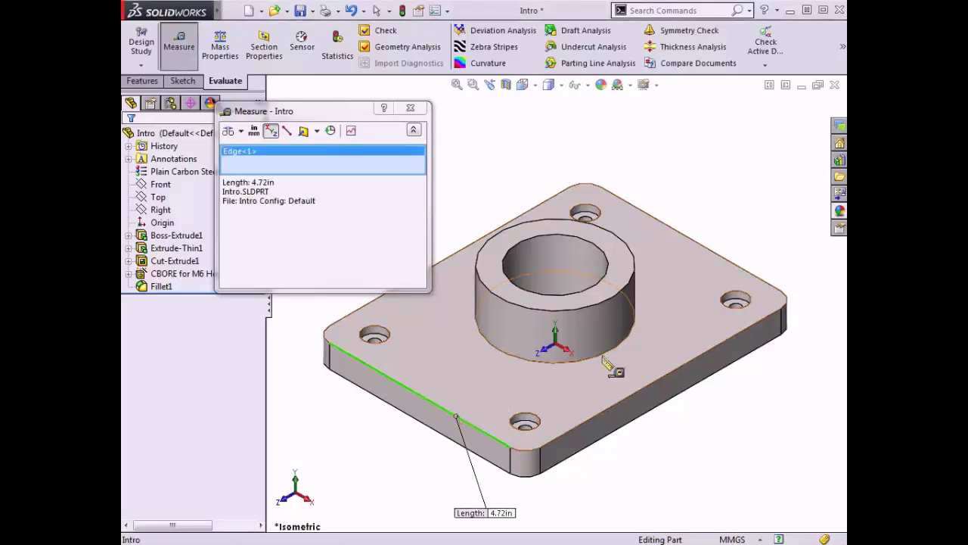
{"action": "left_click", "coordinate": [717, 256]}
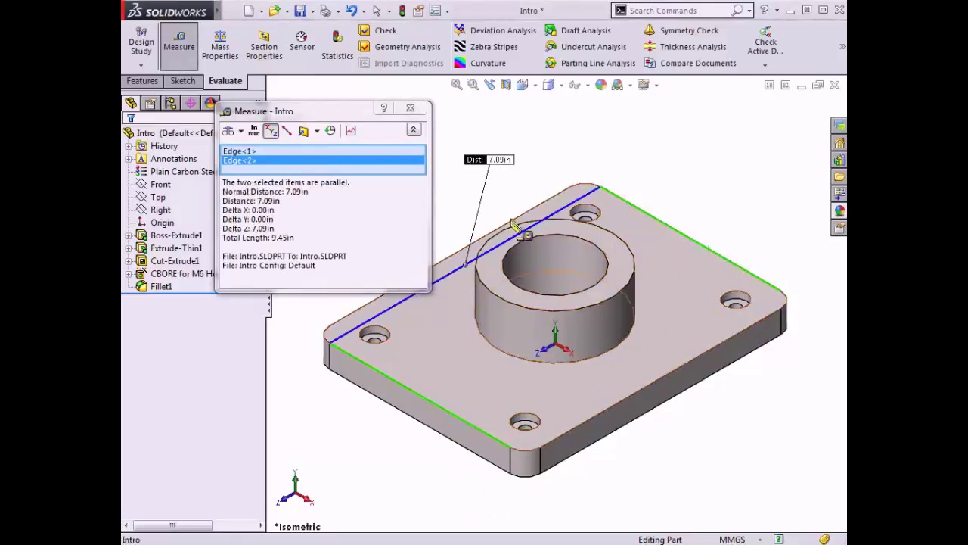
Clear those results, then measure the boss top face to the front edge (1.18 in)
{"action": "right_click", "coordinate": [346, 166]}
{"action": "left_click", "coordinate": [357, 175]}
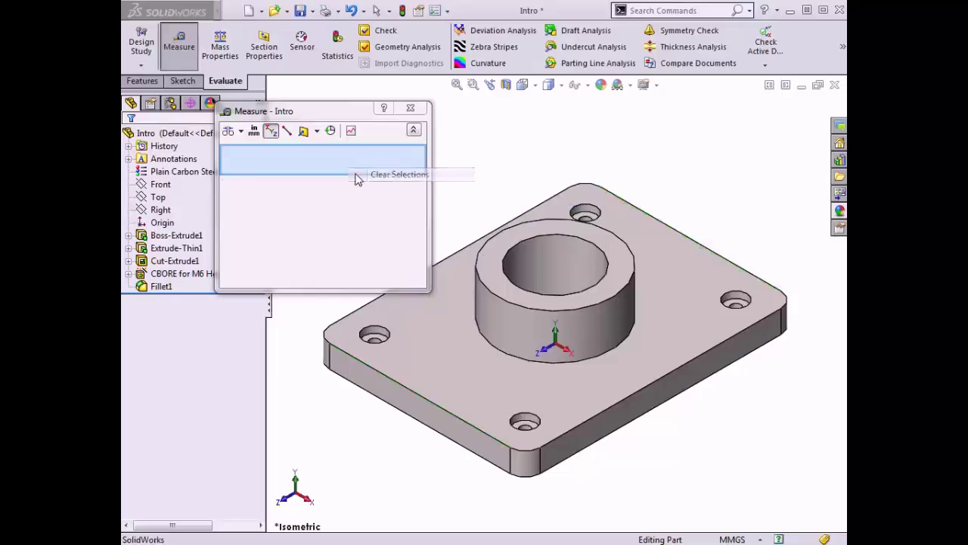
{"action": "left_click", "coordinate": [492, 271]}
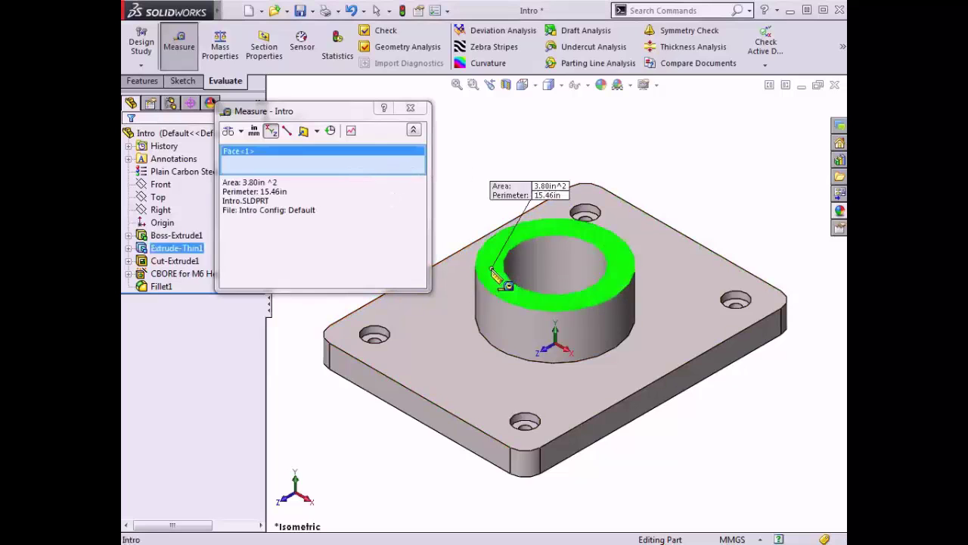
{"action": "left_click", "coordinate": [452, 416]}
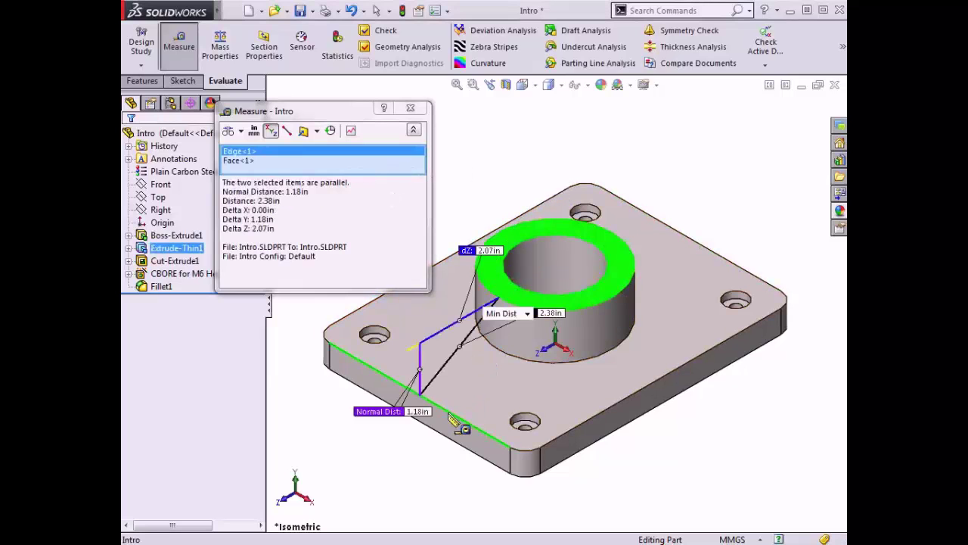
{"action": "left_click", "coordinate": [410, 108]}
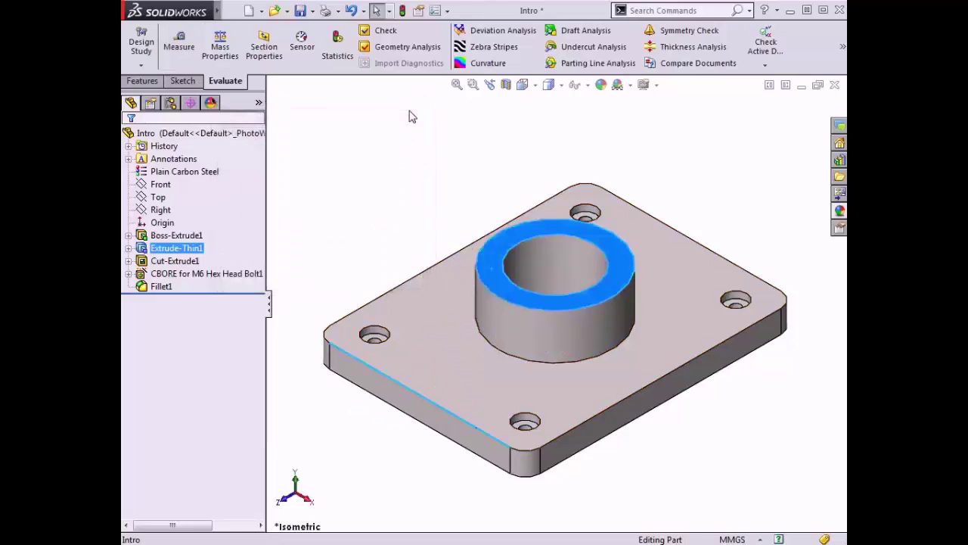
{"action": "left_click", "coordinate": [408, 116]}
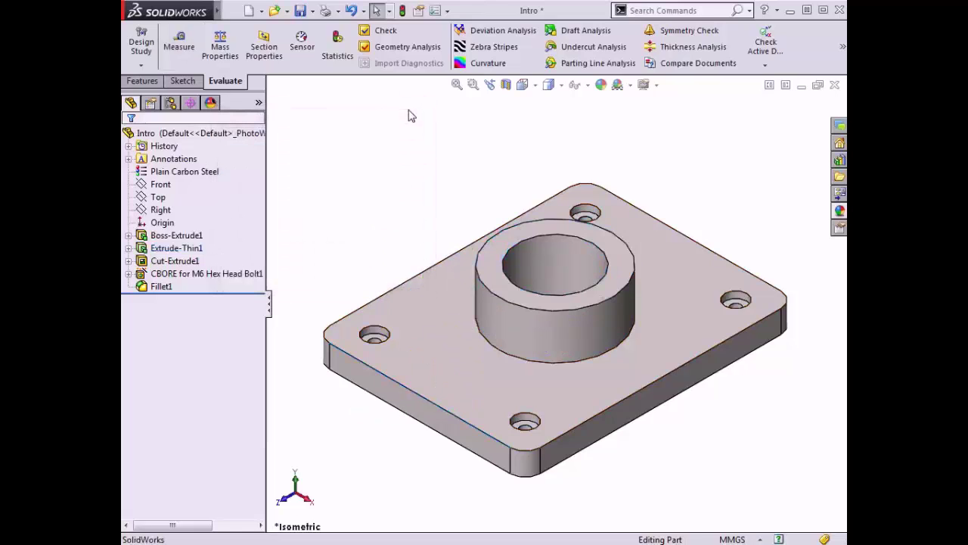
Check the Intro part's mass (3248.89 grams) in the default coordinate system, then return to the bracket part
{"action": "left_click", "coordinate": [239, 65]}
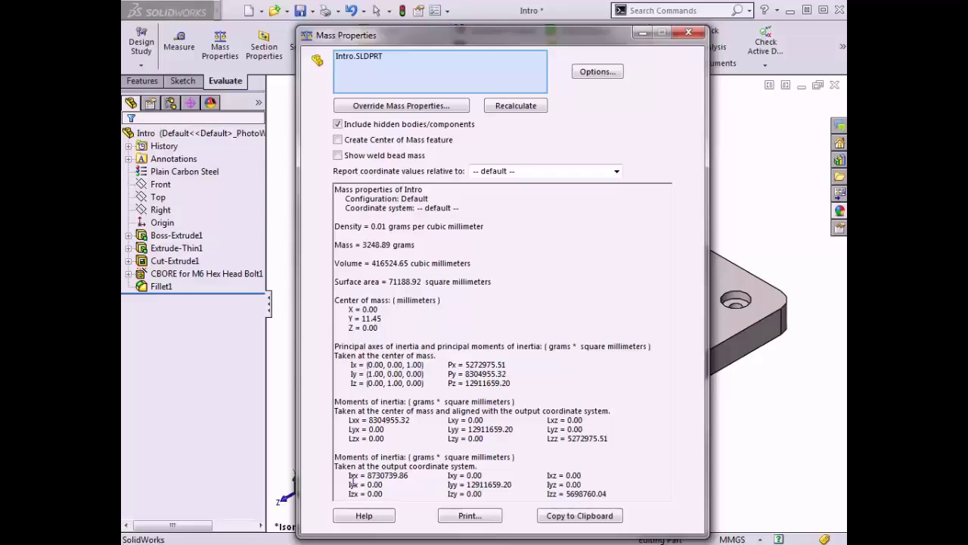
{"action": "left_click", "coordinate": [616, 171]}
{"action": "left_click", "coordinate": [617, 172]}
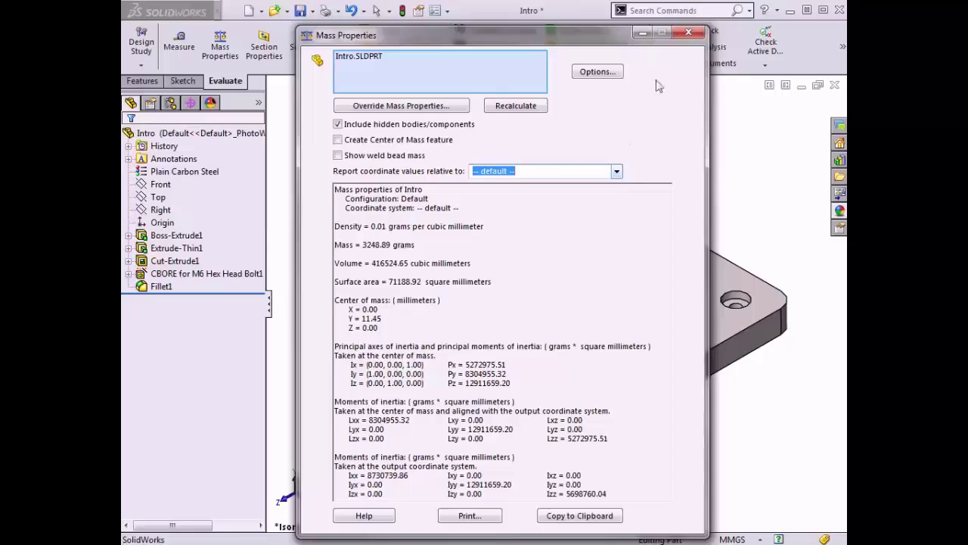
{"action": "left_click", "coordinate": [681, 32]}
{"action": "key", "text": "ctrl+Tab"}
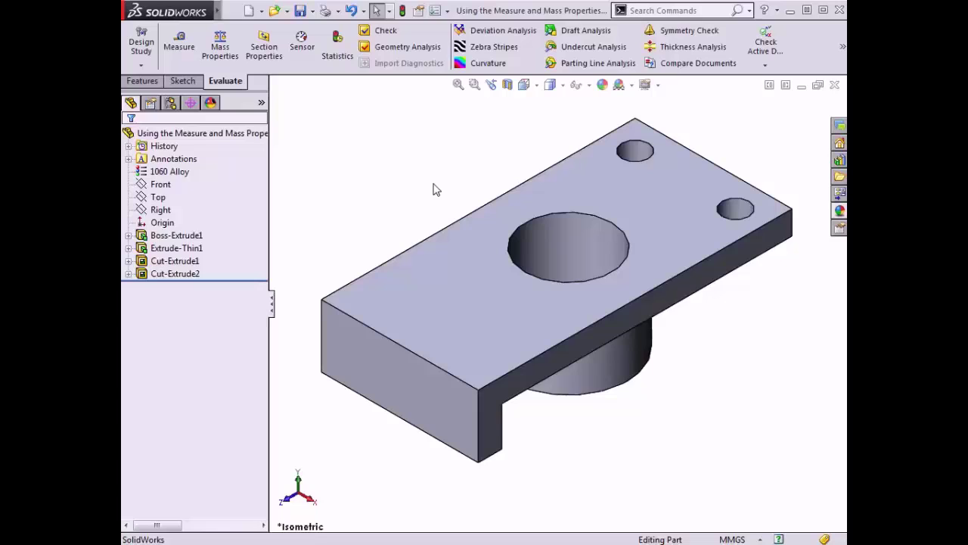
{"action": "left_click", "coordinate": [179, 46]}
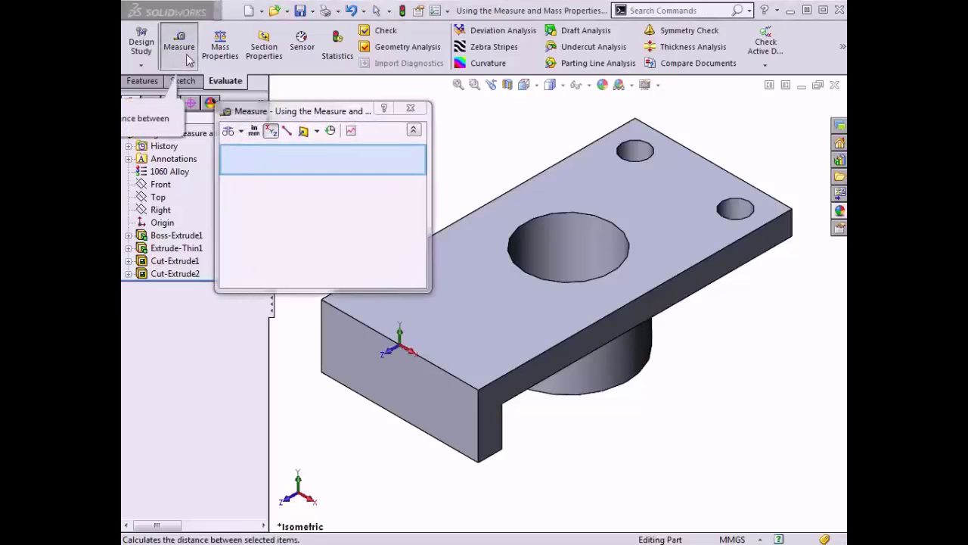
{"action": "left_click", "coordinate": [273, 134]}
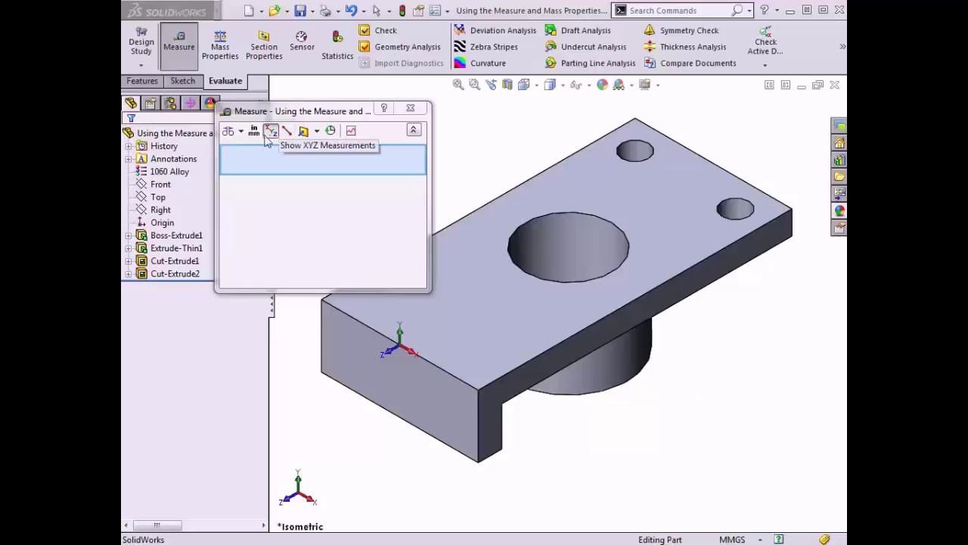
{"action": "left_click", "coordinate": [410, 108]}
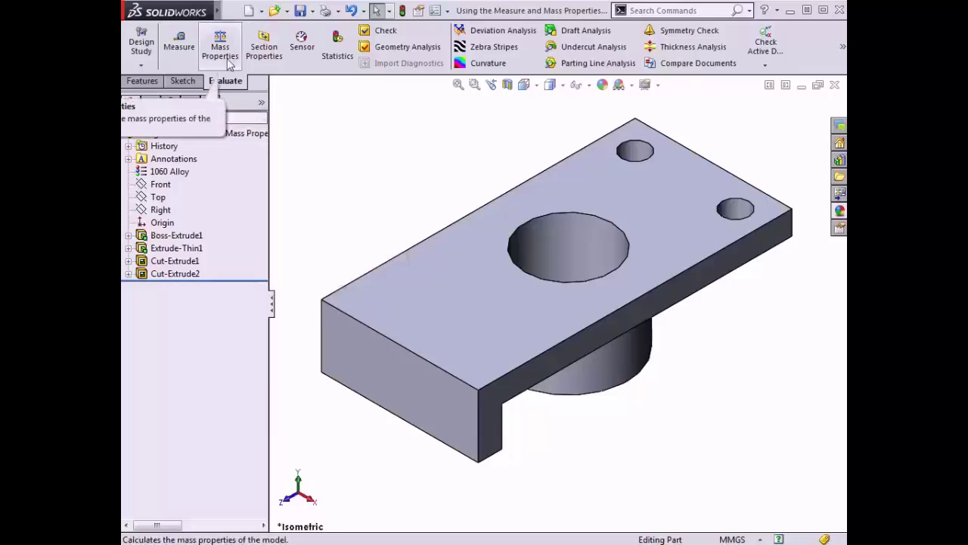
{"action": "left_click", "coordinate": [220, 49]}
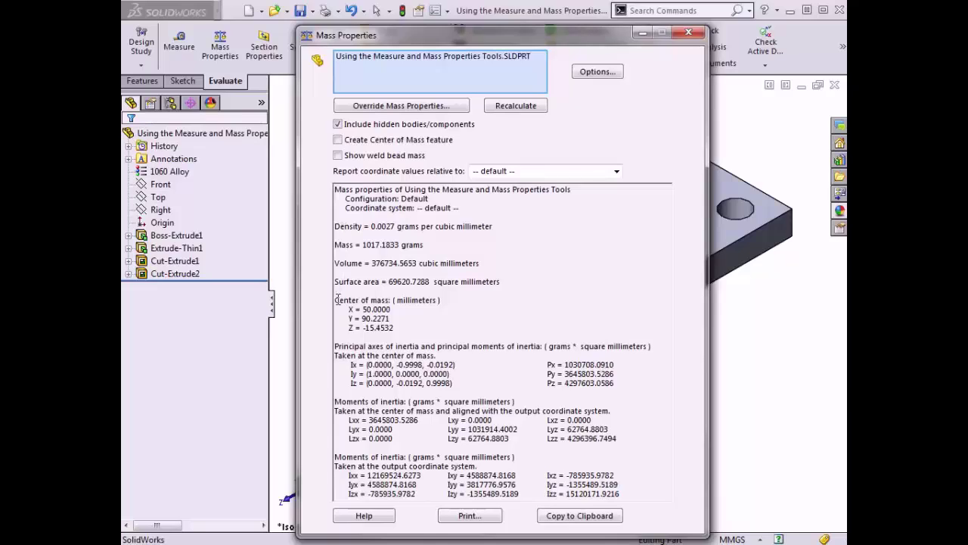
{"action": "left_click", "coordinate": [684, 34]}
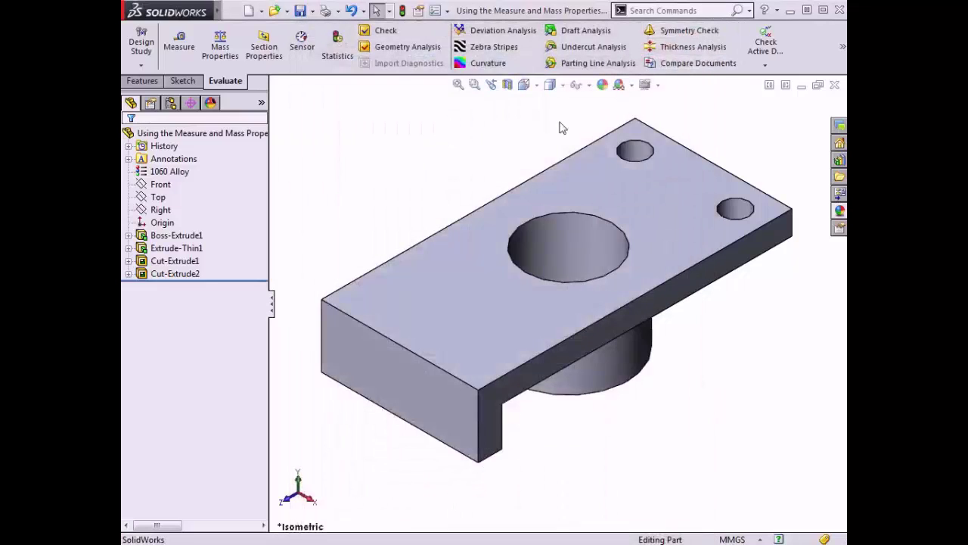